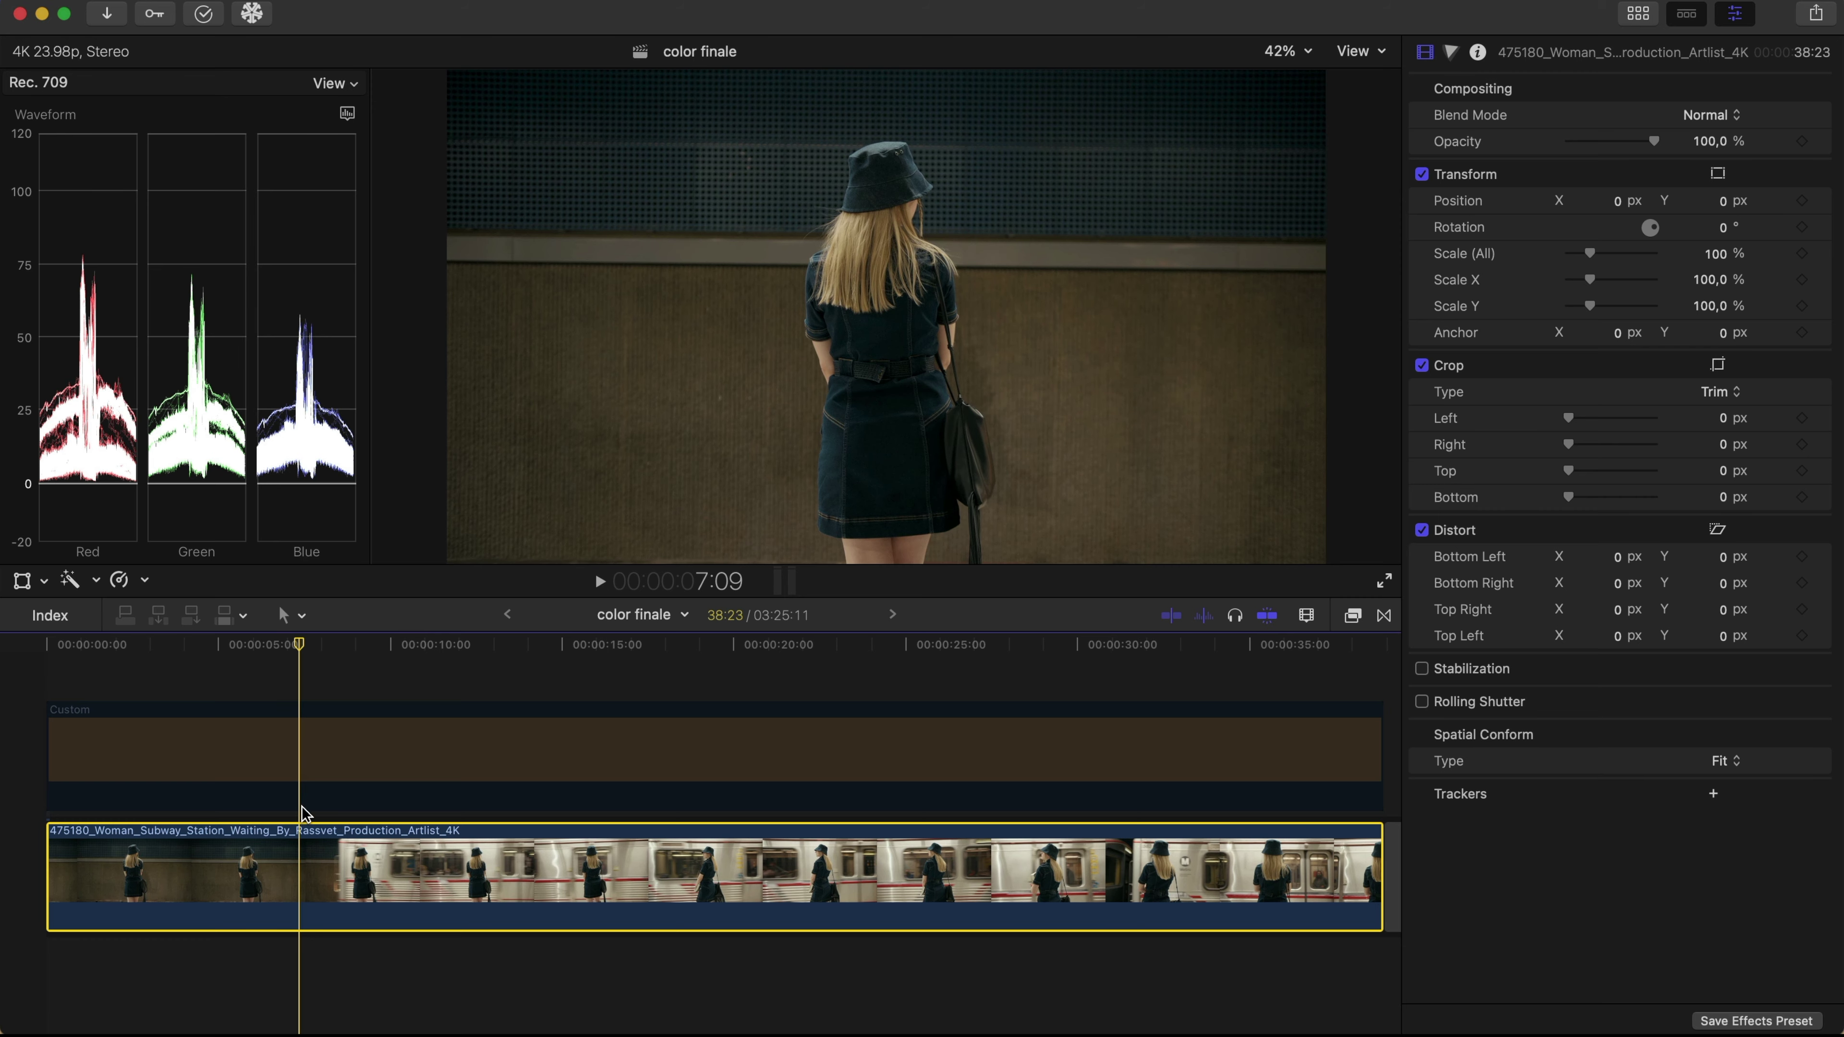
Set both the brown Custom generator and the upper subway clip to Soft Light blending
click(305, 777)
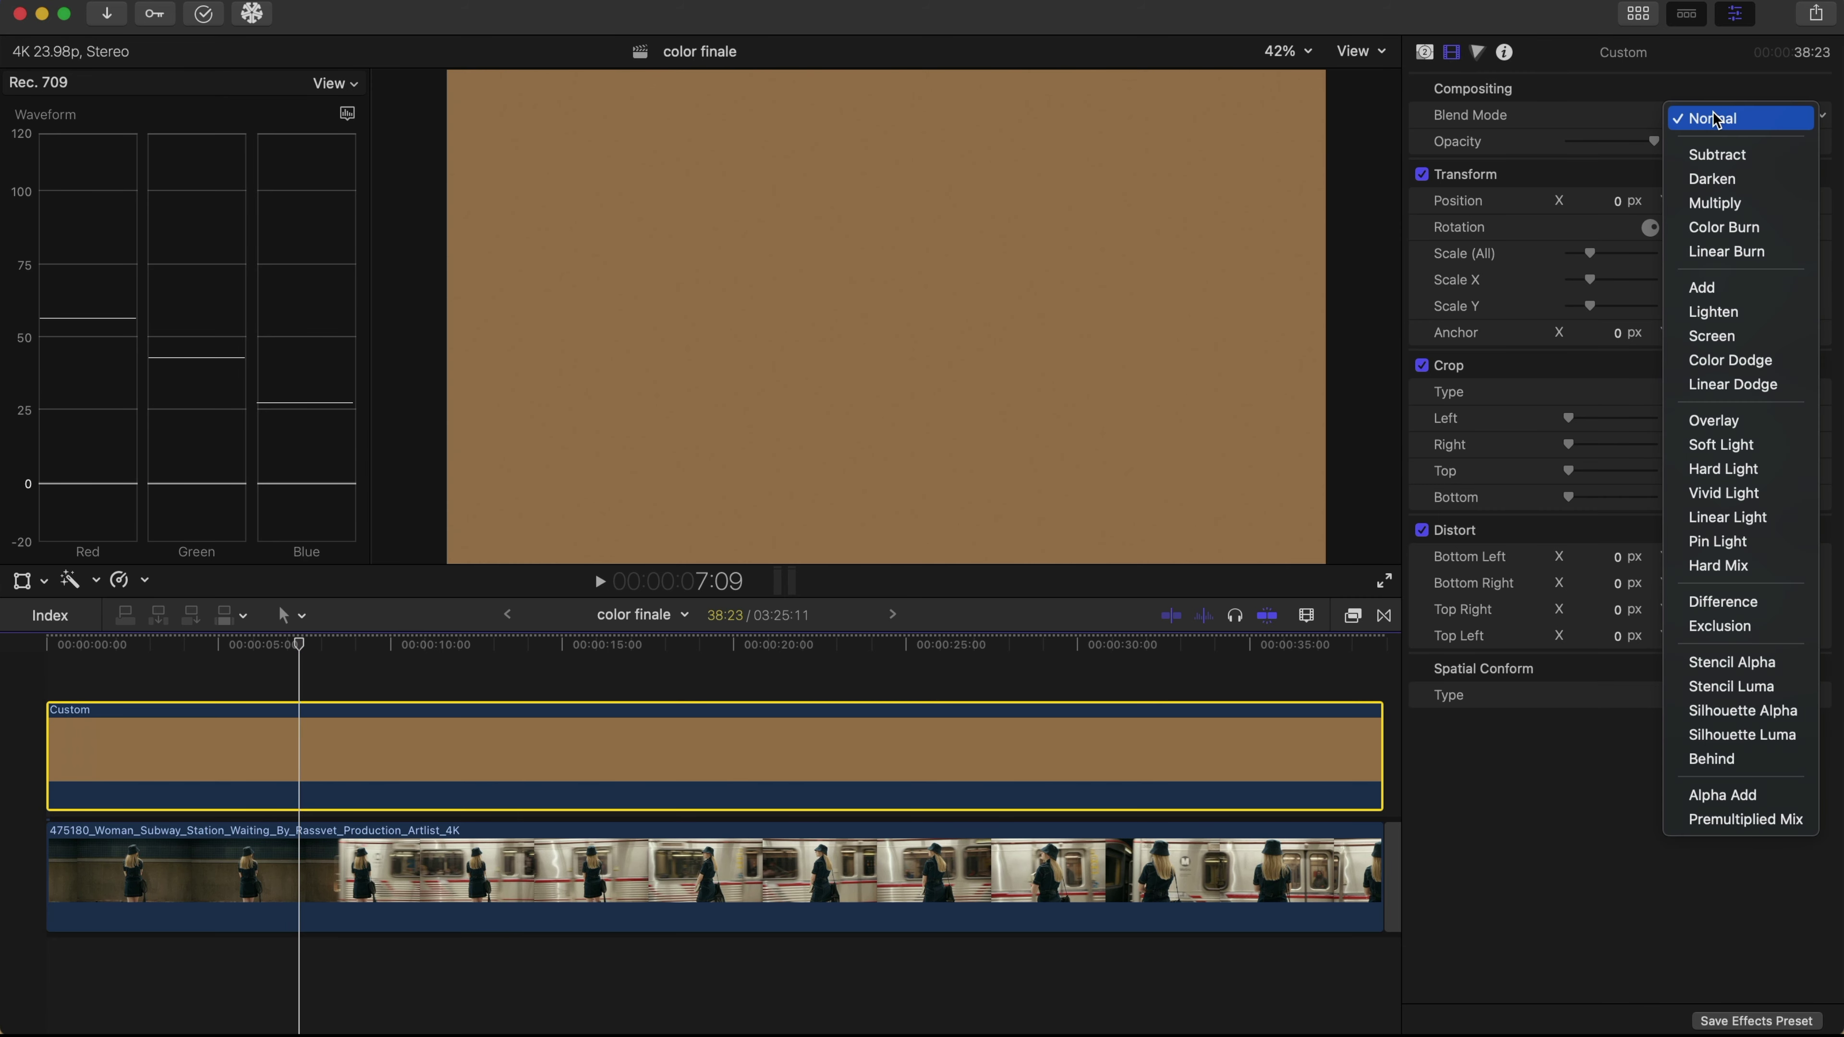
click(1733, 443)
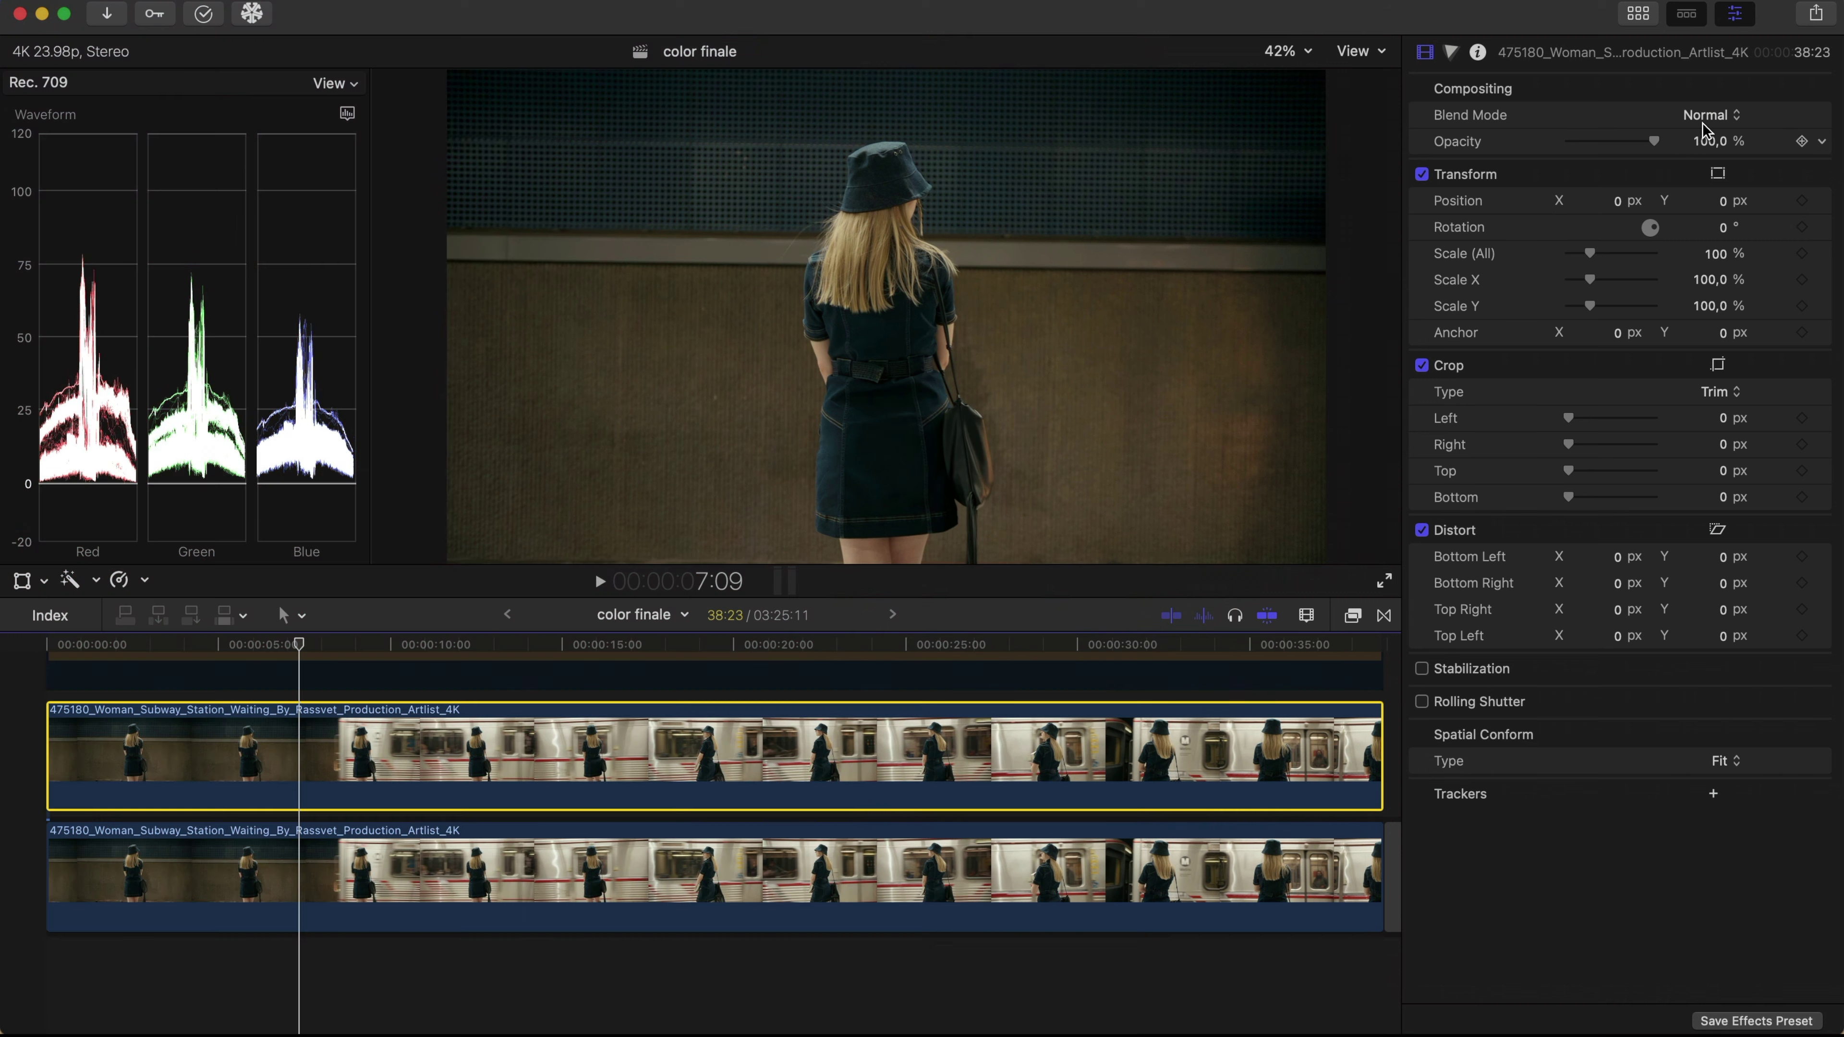
click(1702, 115)
click(1721, 444)
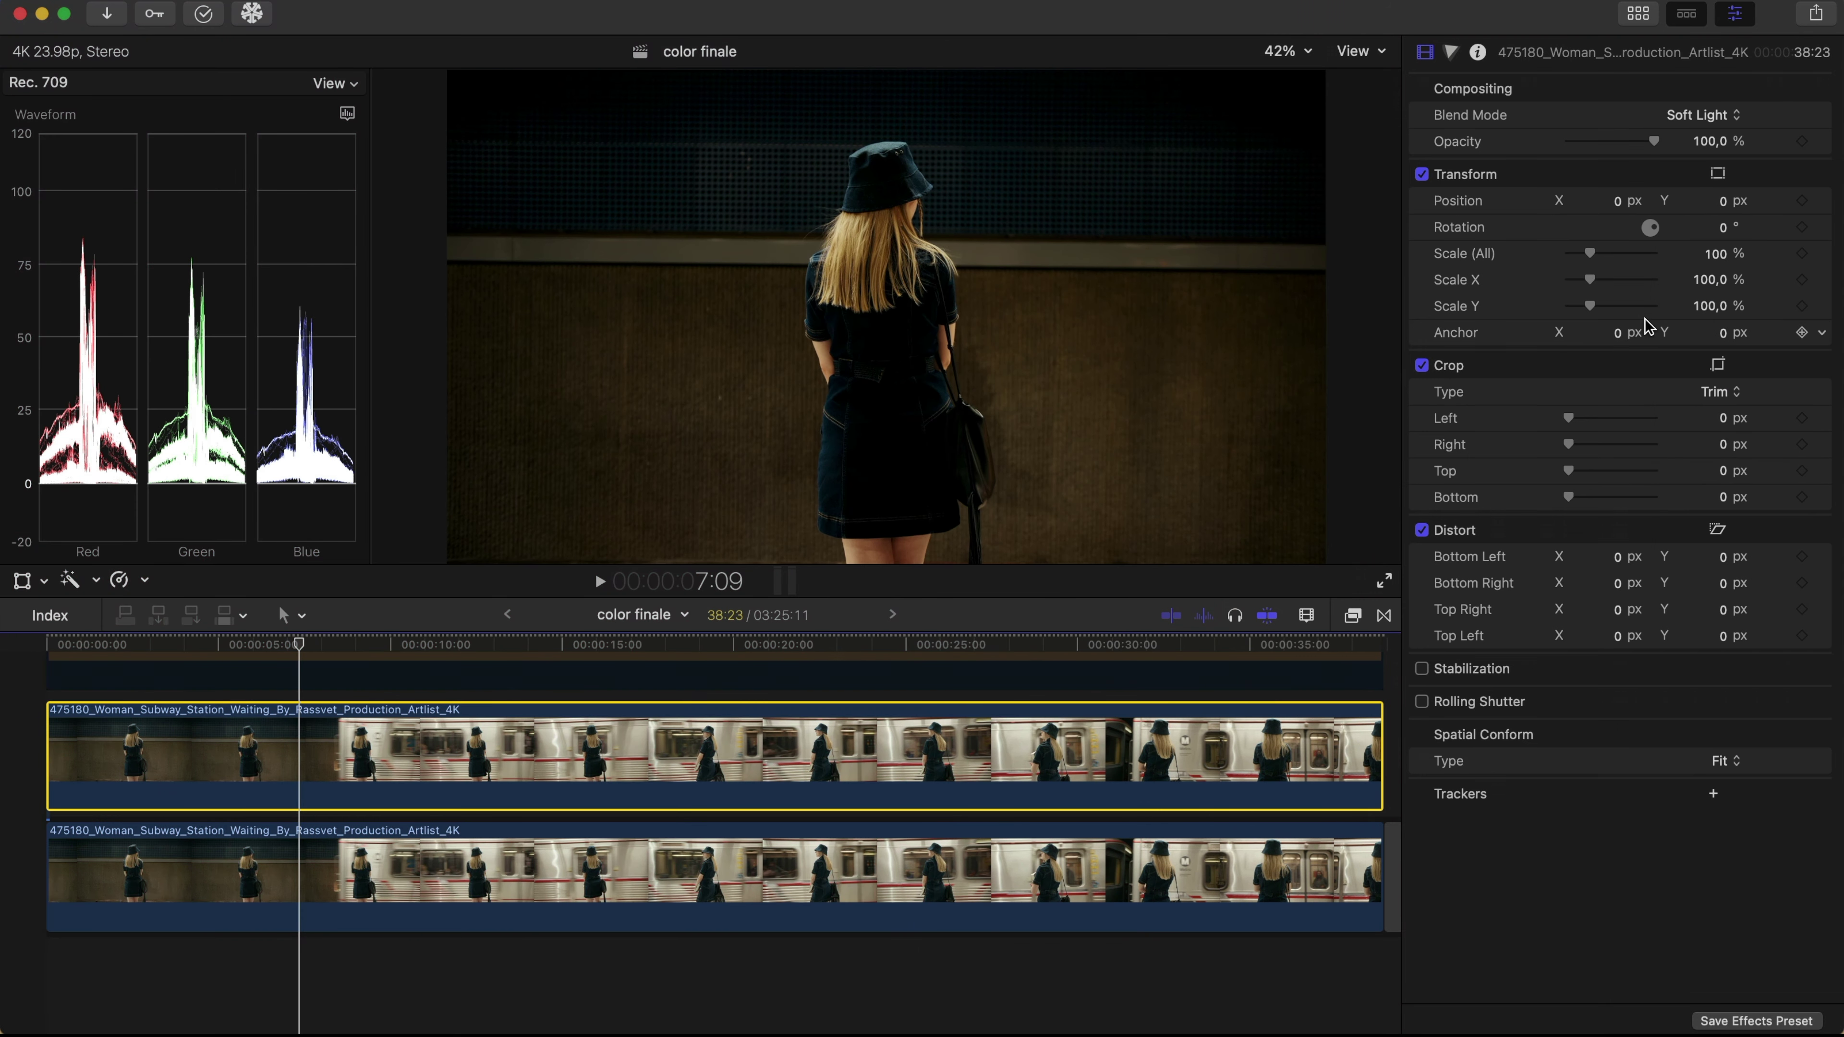
Add a Color Wheels correction to the subway clip and lower its opacity to about 88%
click(1453, 53)
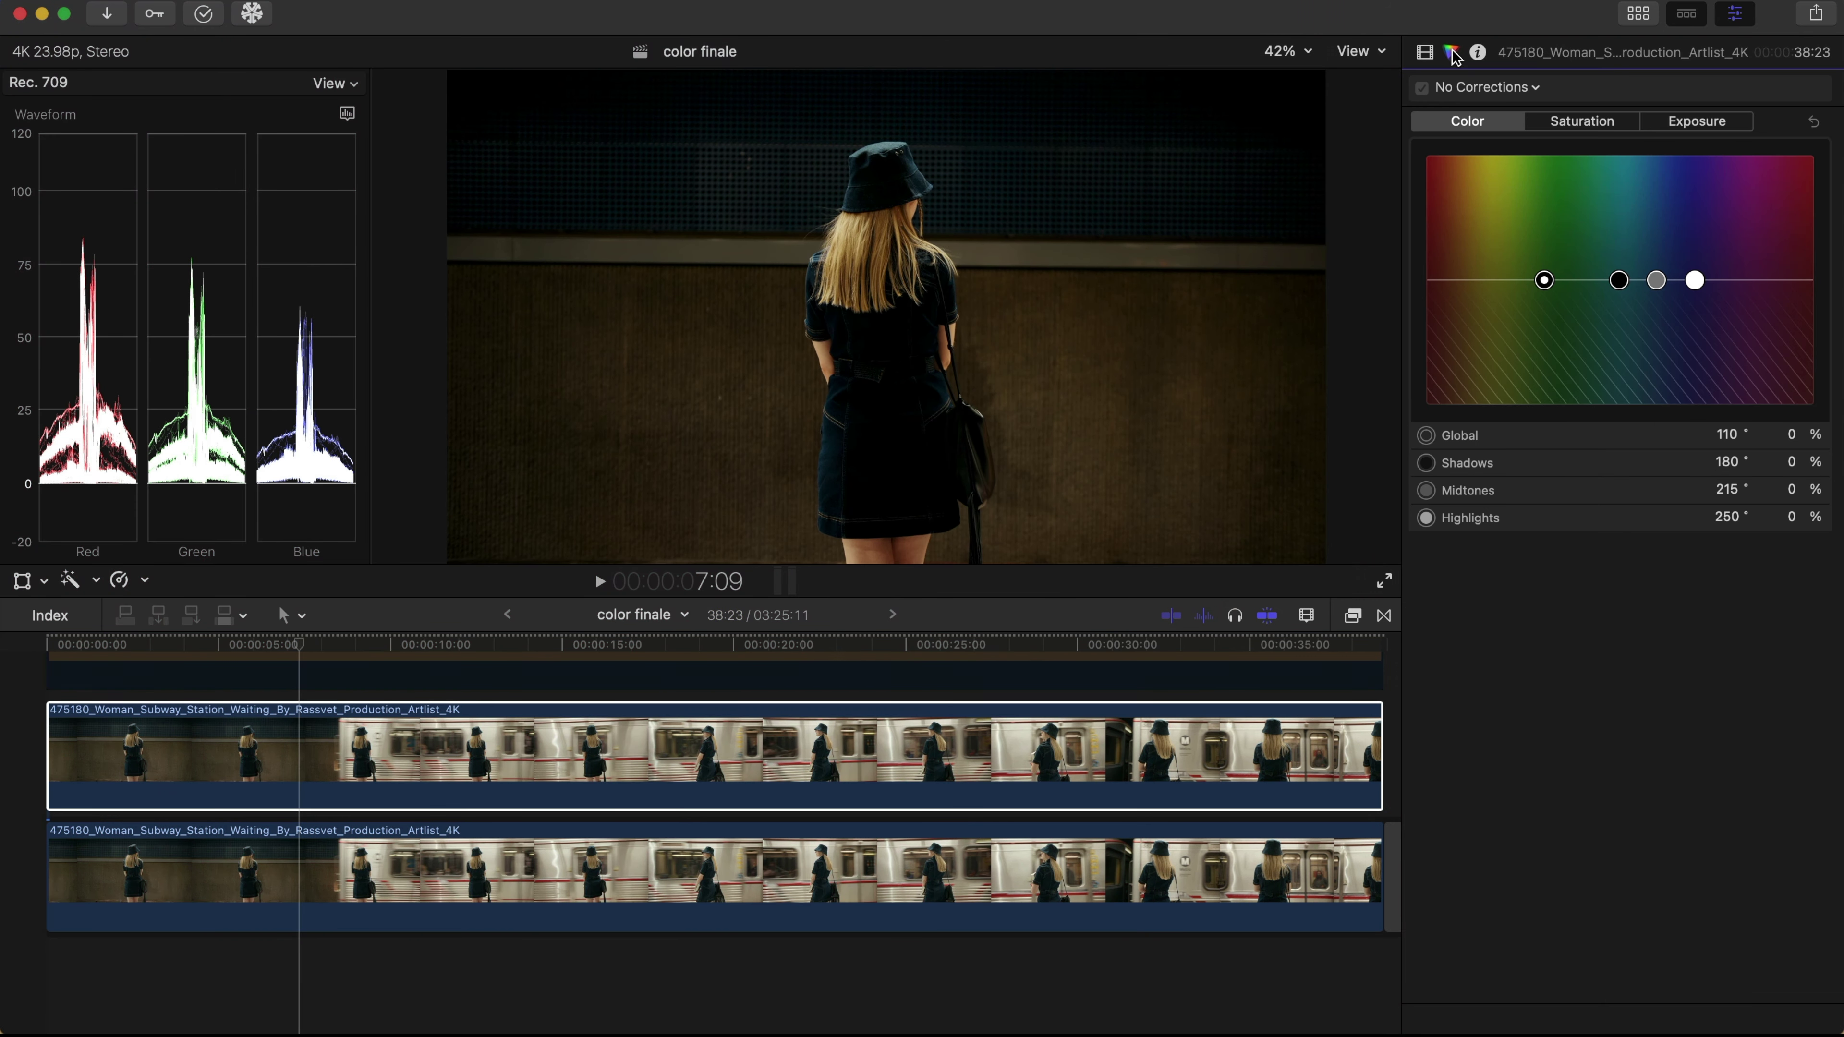
click(1525, 159)
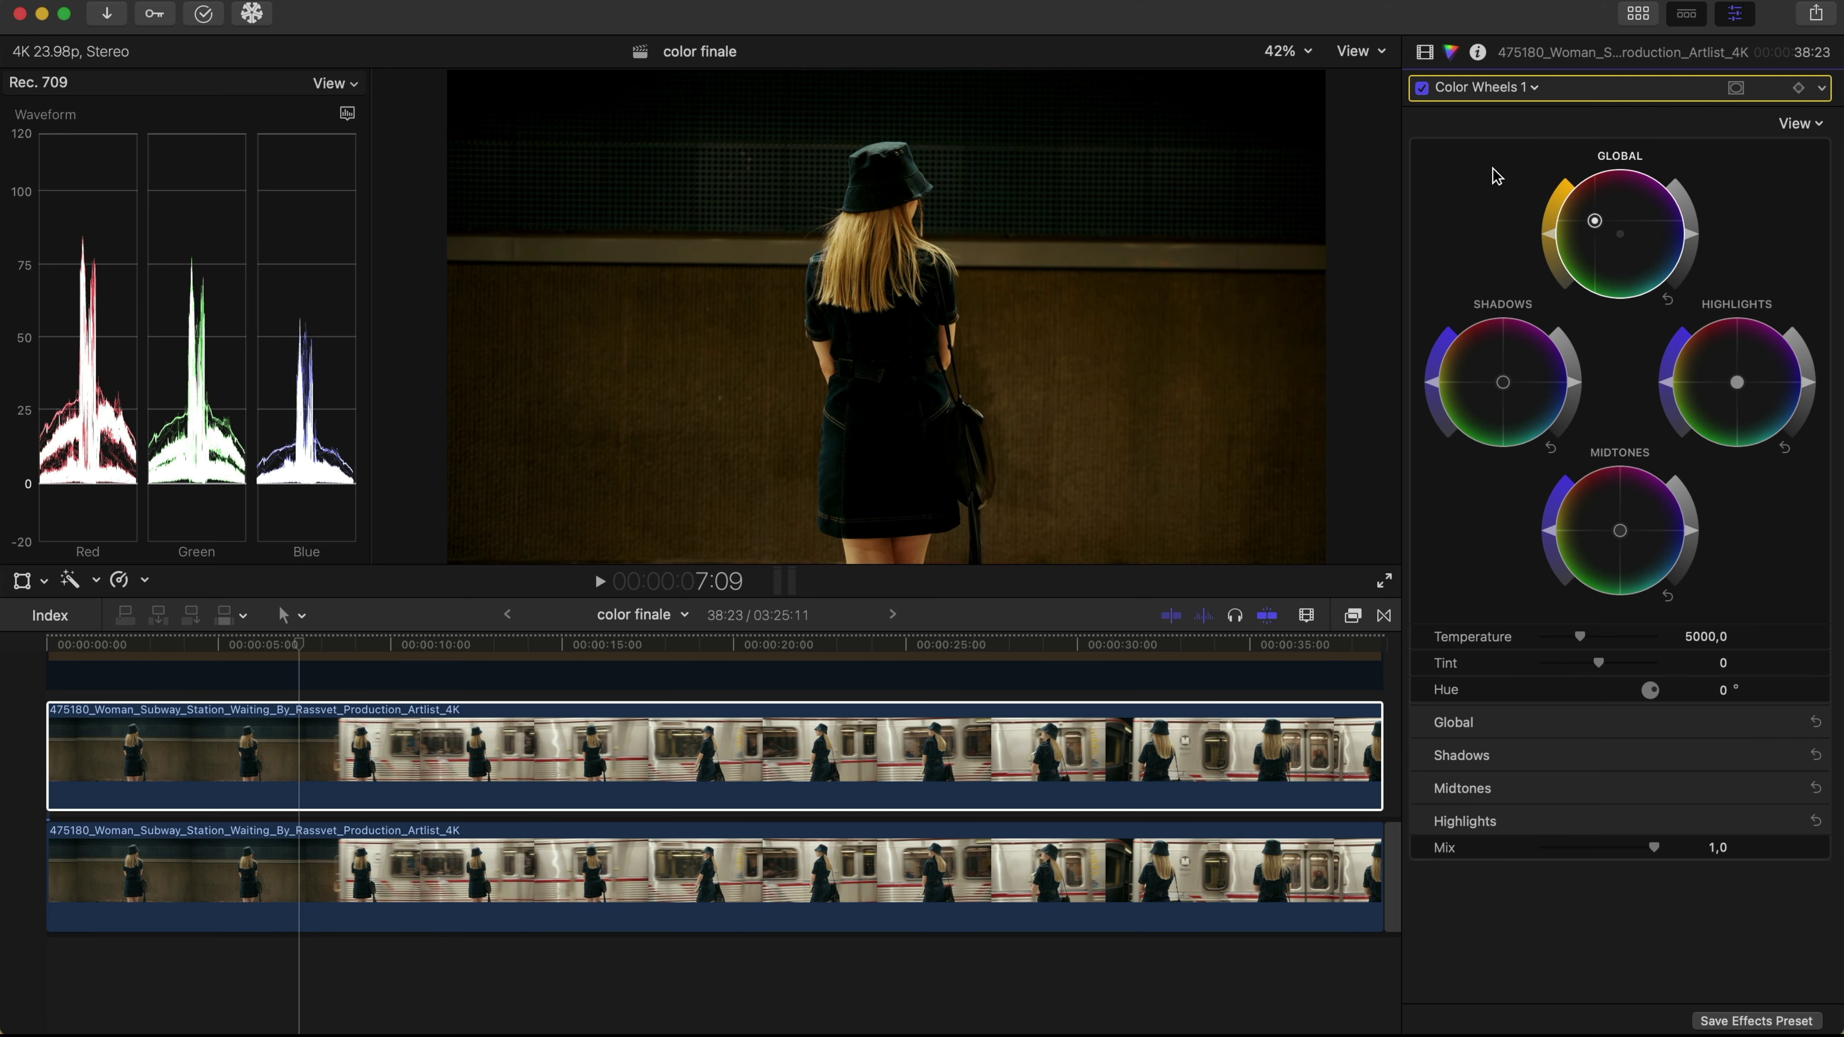
click(1425, 52)
drag(1636, 205, 1600, 210)
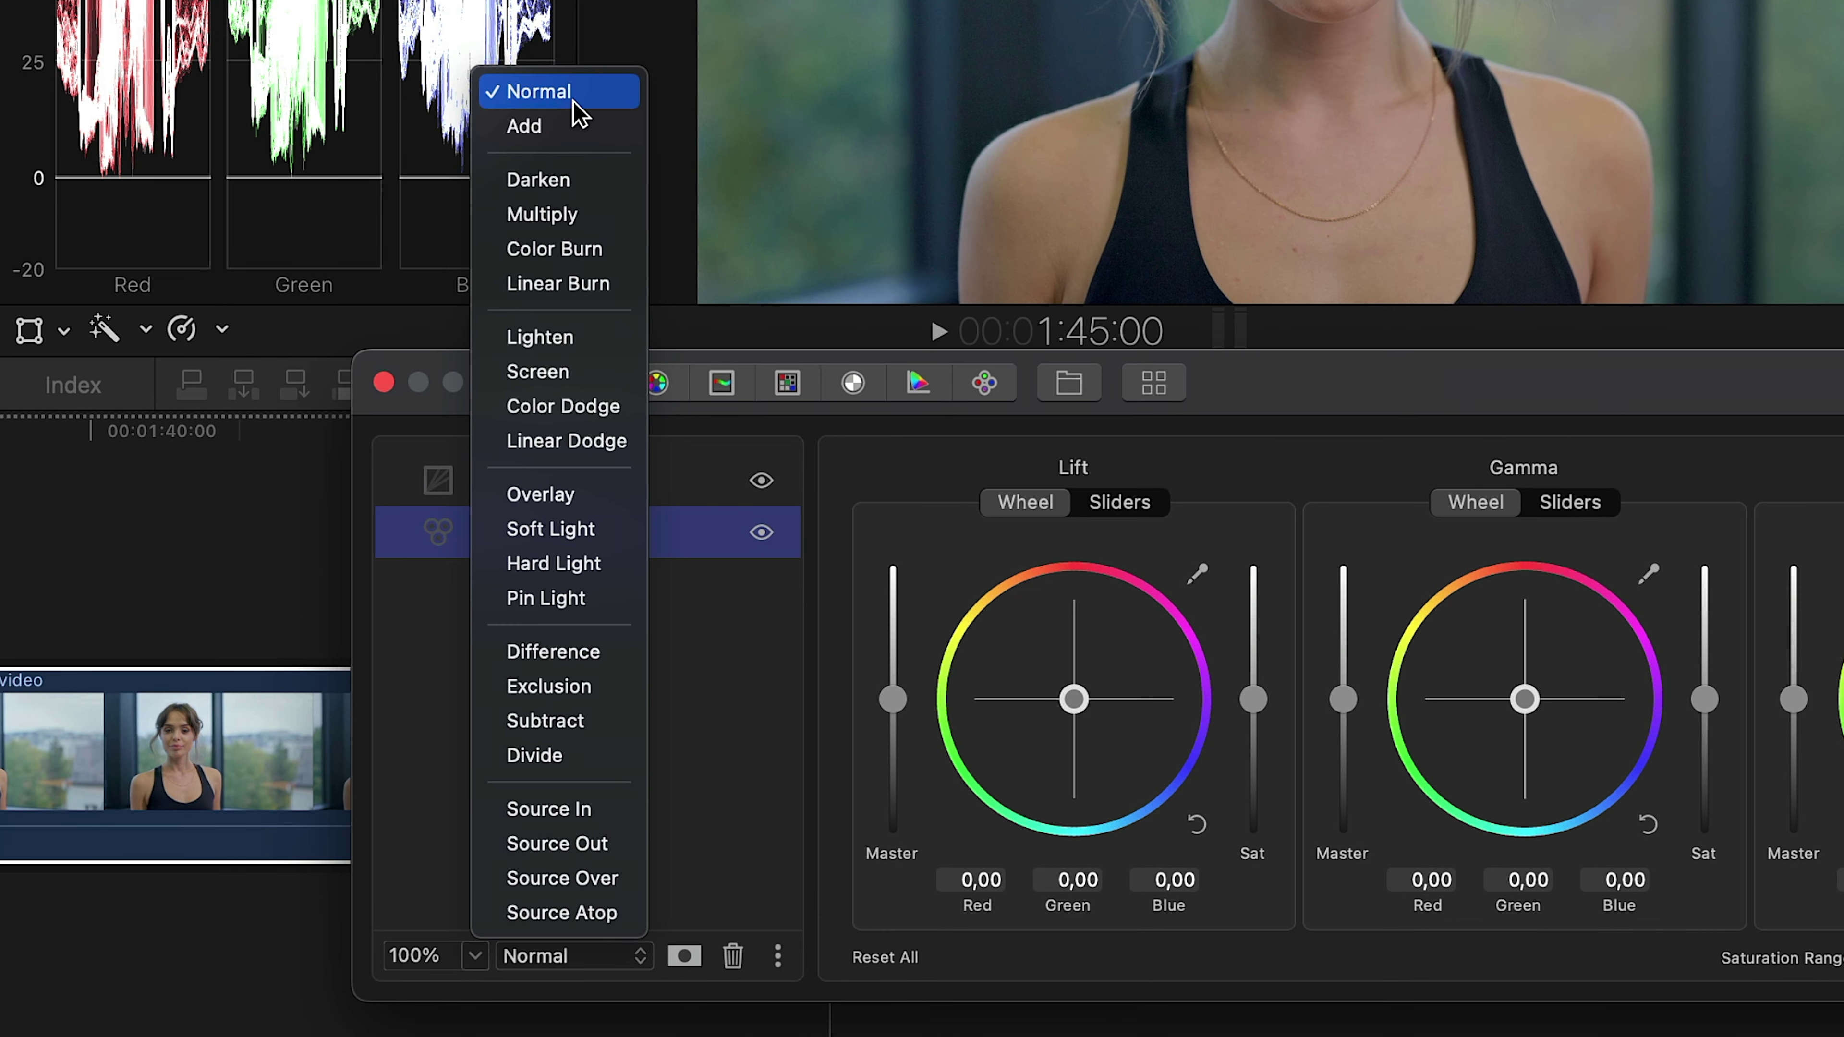
Blend the Color Wheels layer in Soft Light, after briefly trying Hard Light
click(573, 534)
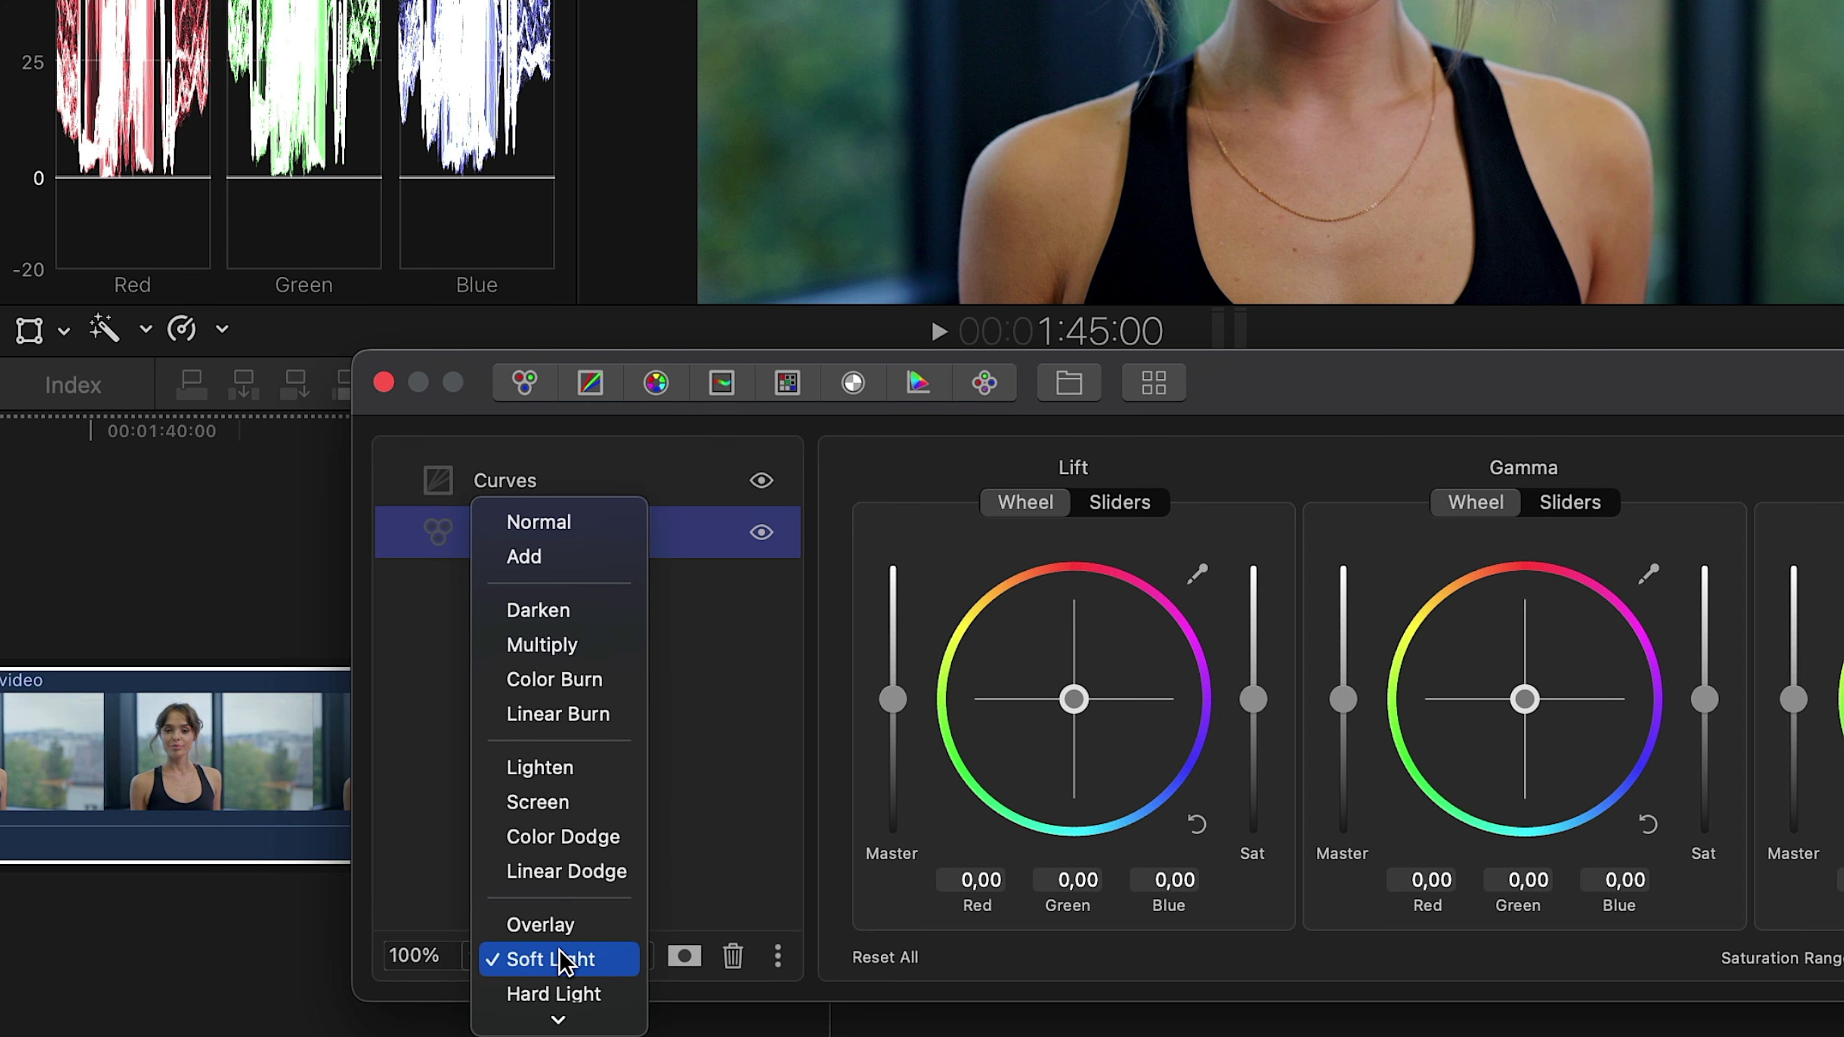
click(566, 891)
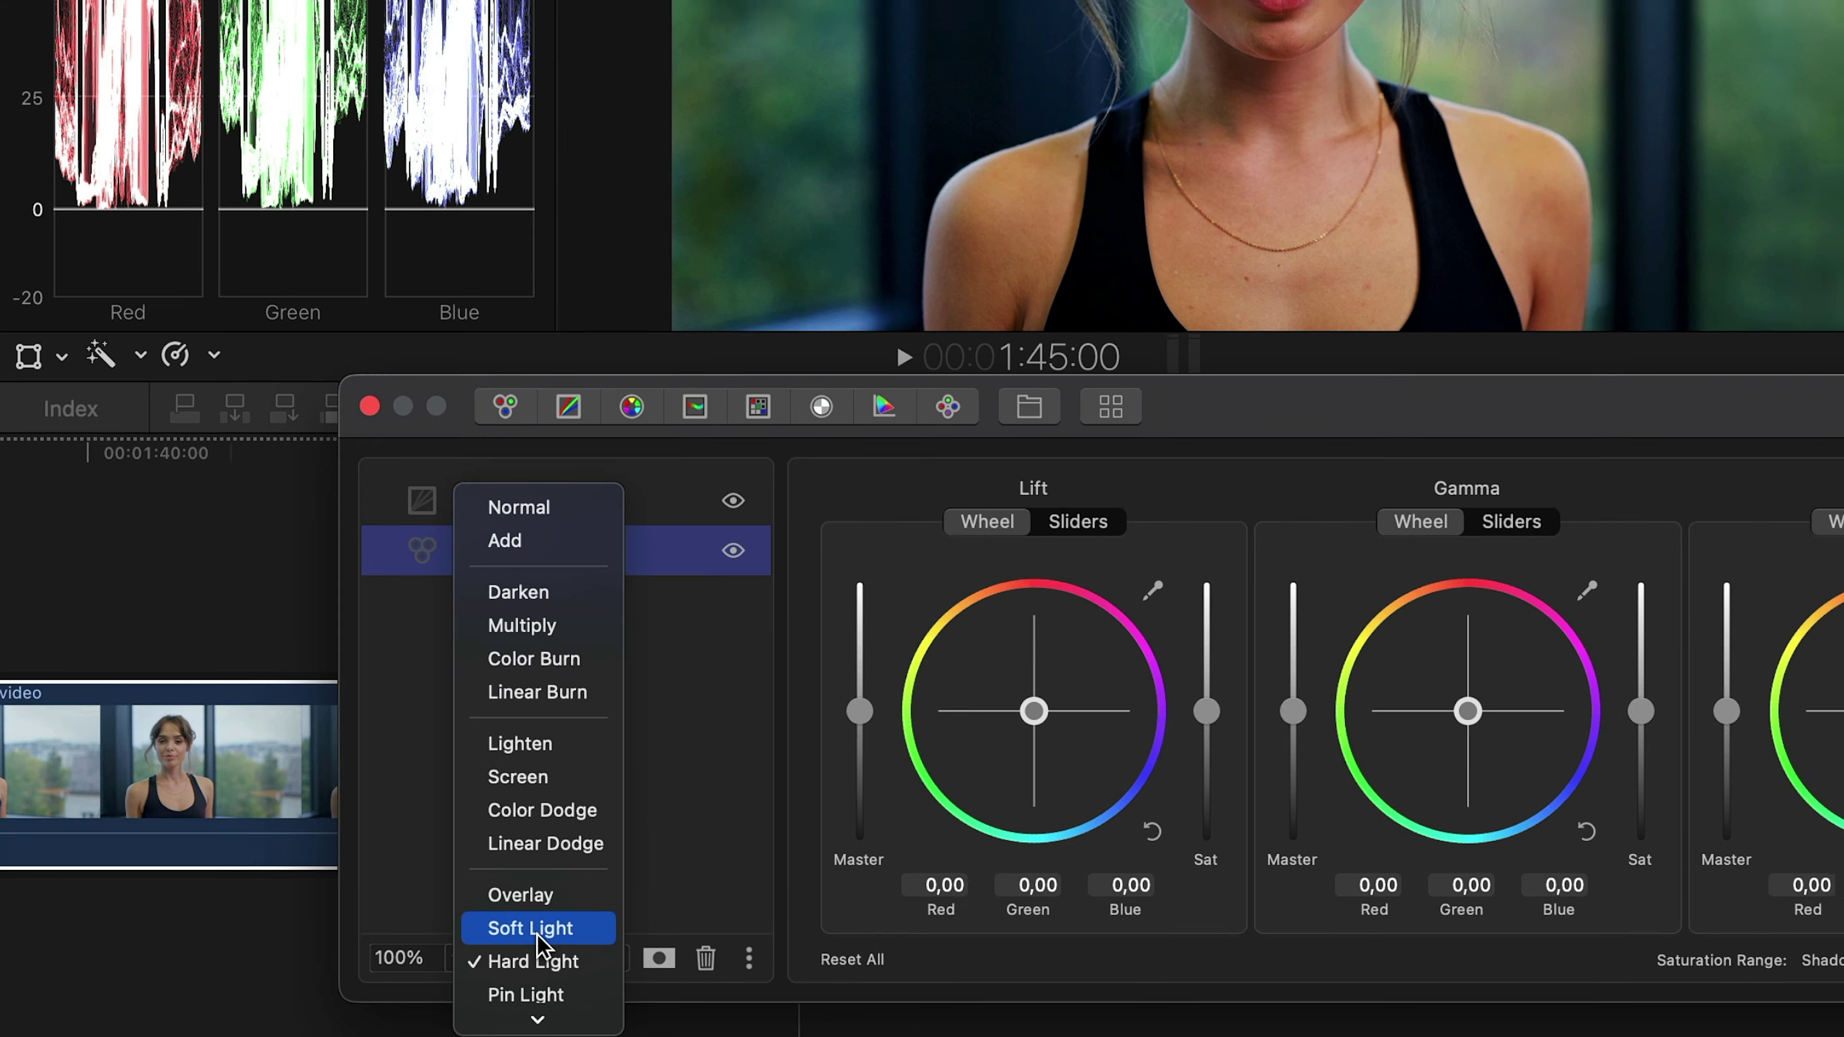
click(550, 925)
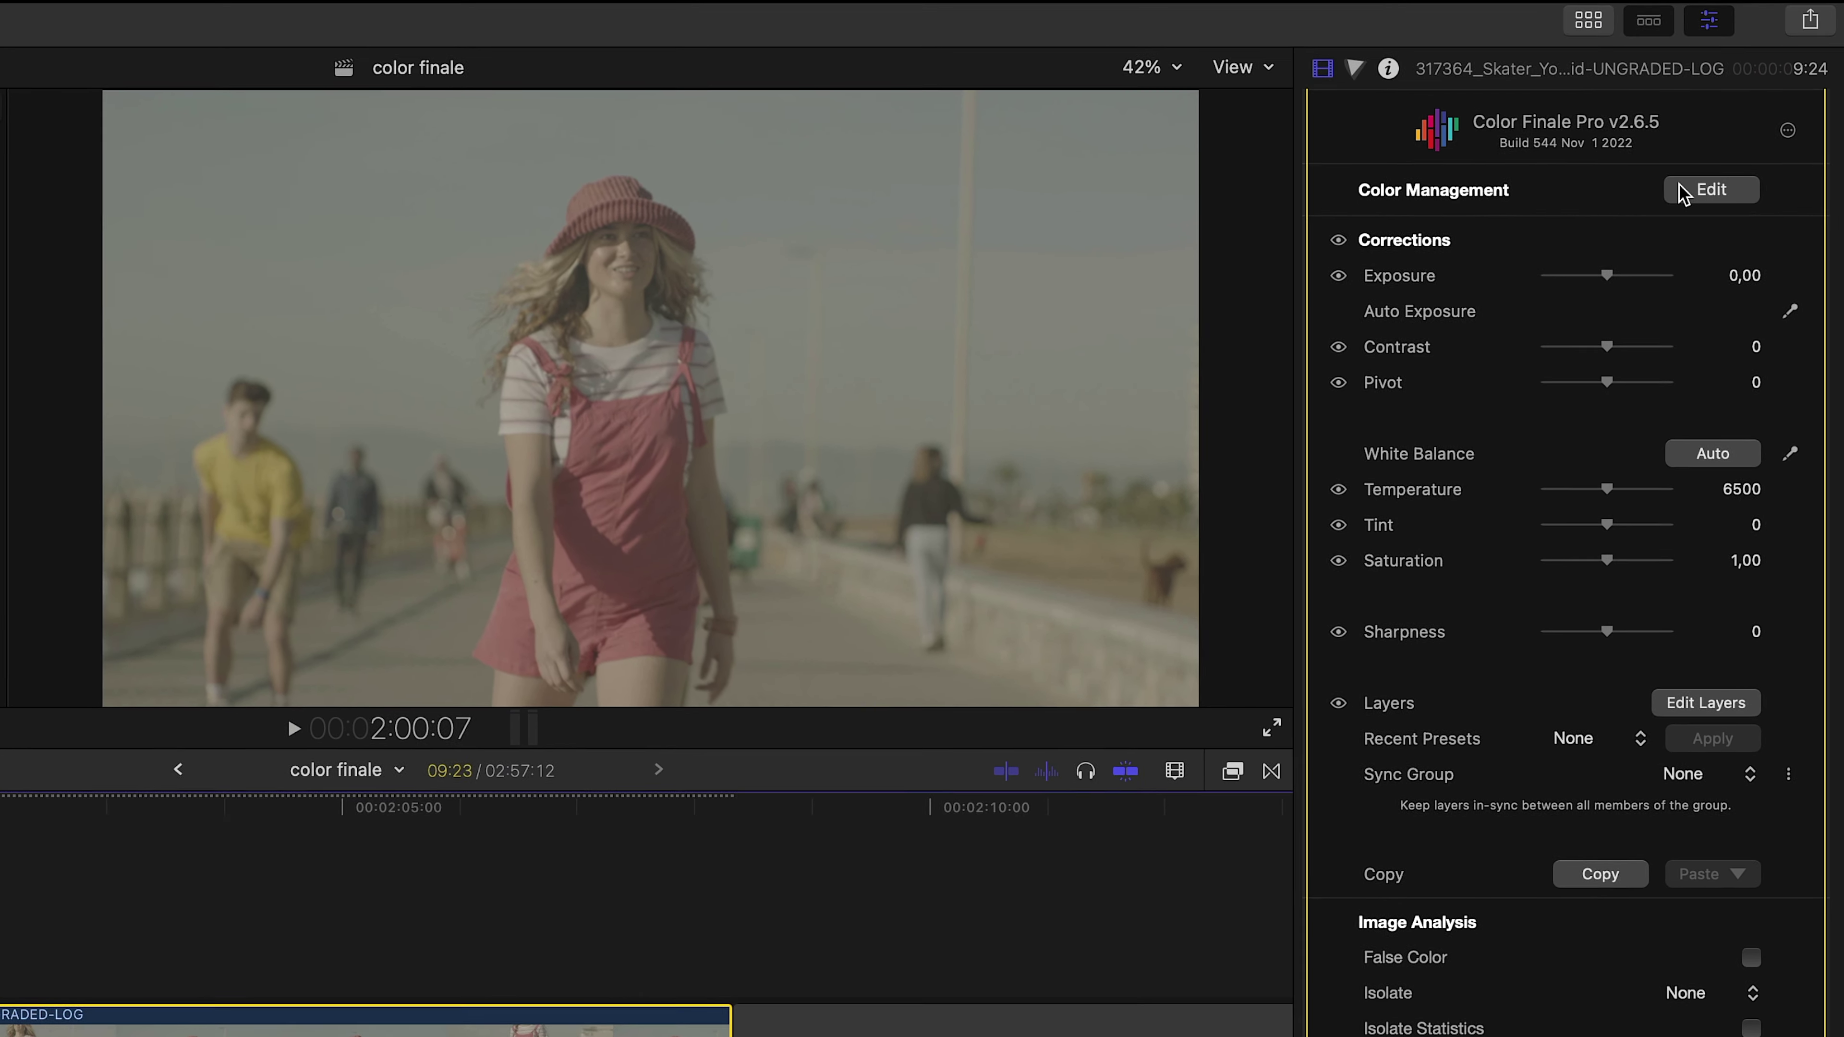
Set Color Management to Assume Log and add a Color Wheels layer blended in Soft Light
click(1680, 187)
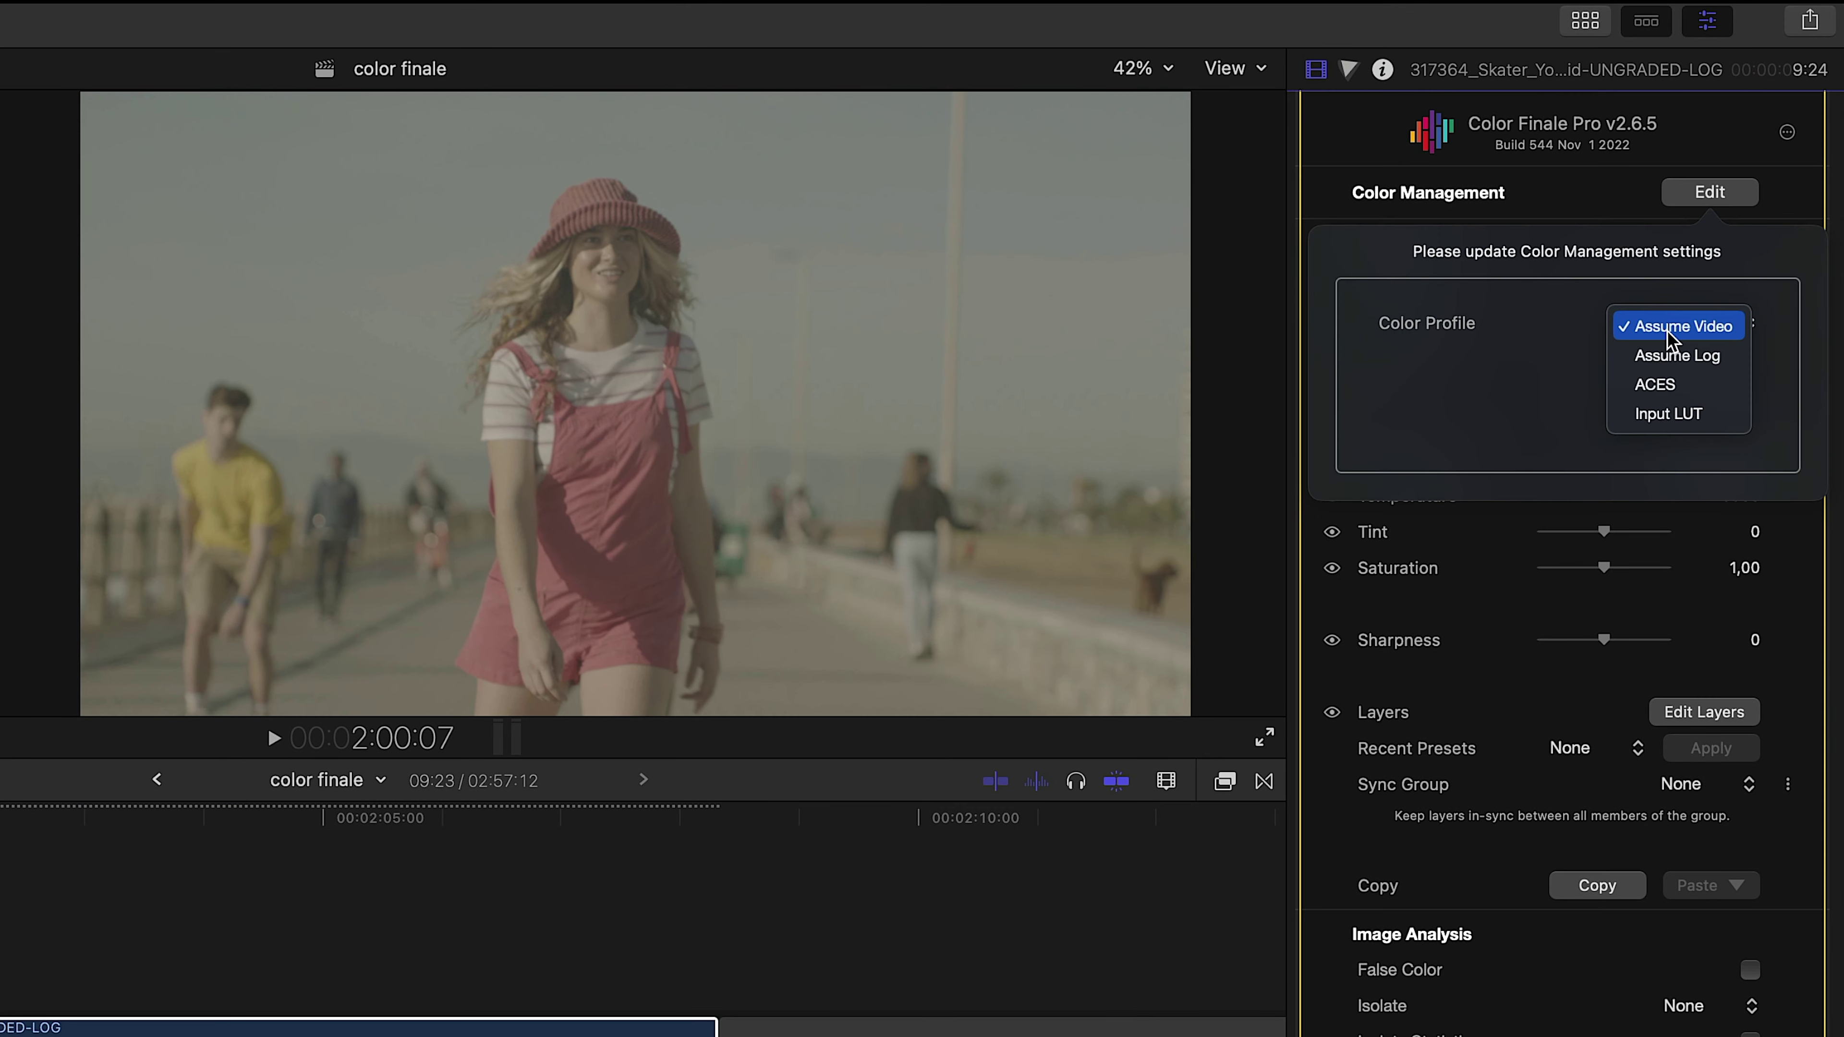
click(1671, 356)
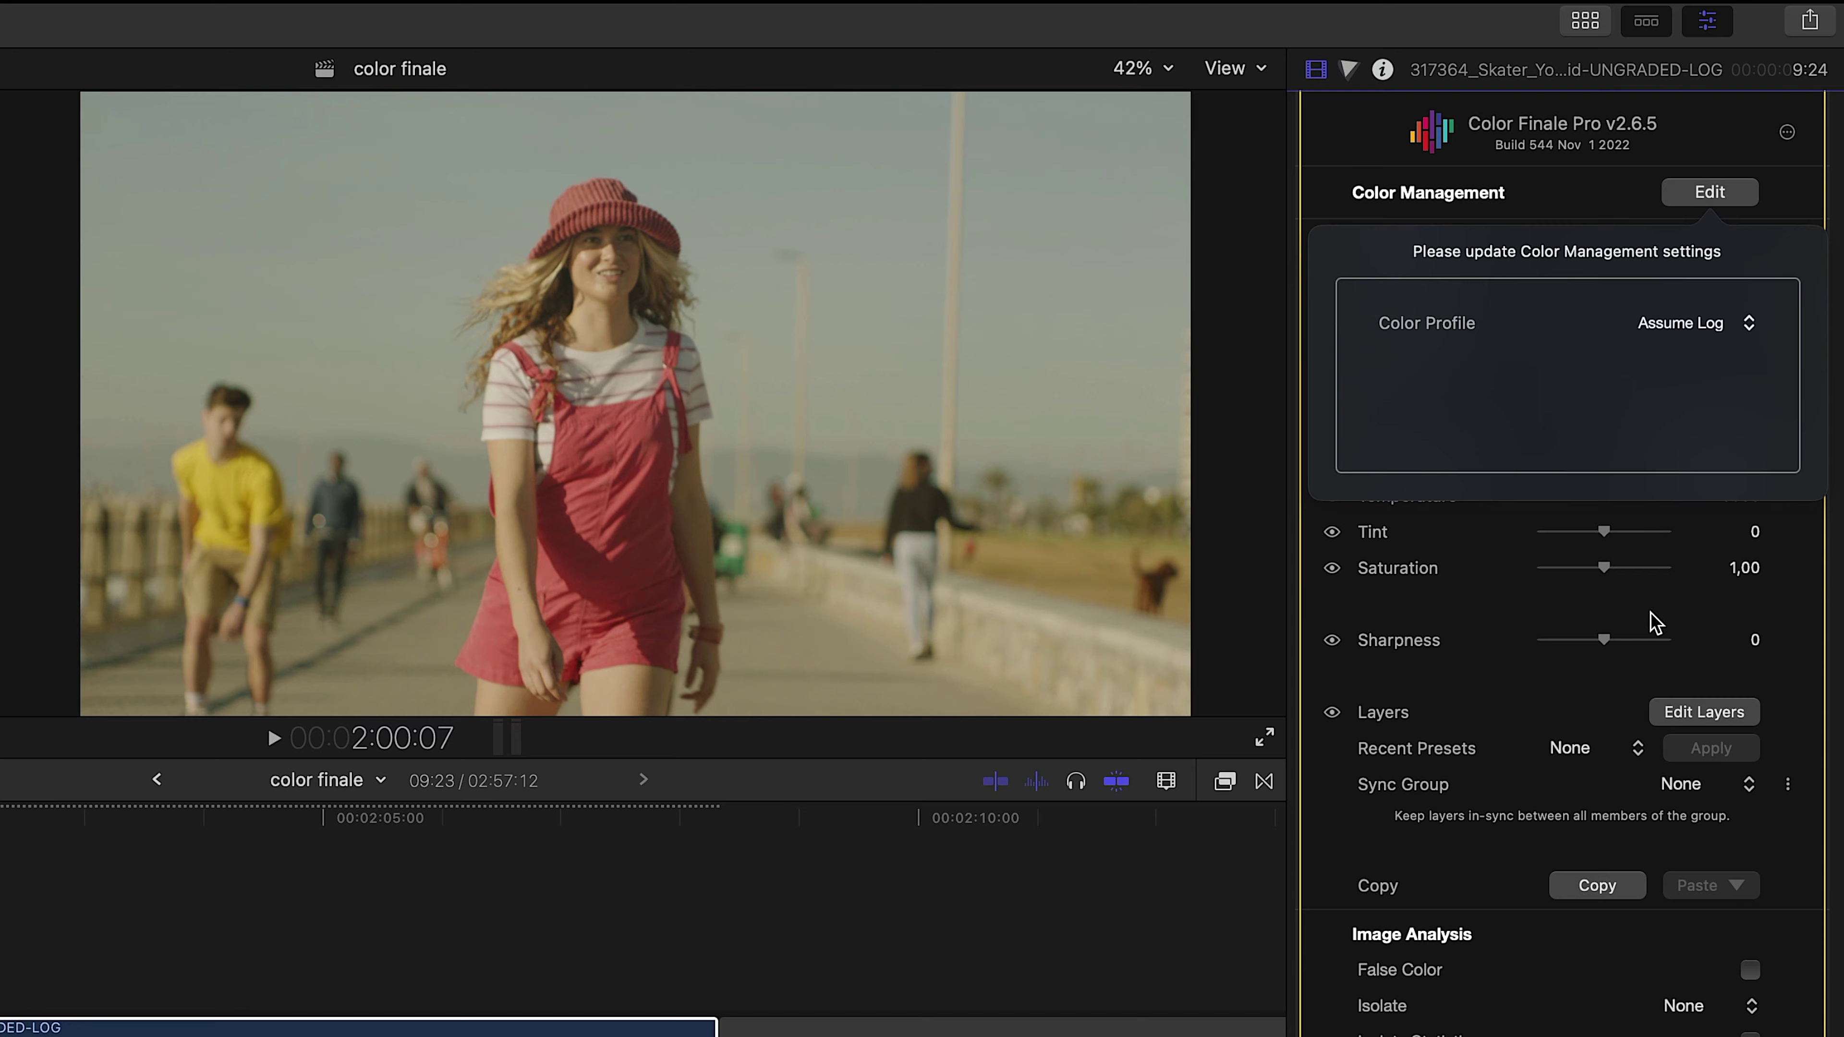
click(1704, 711)
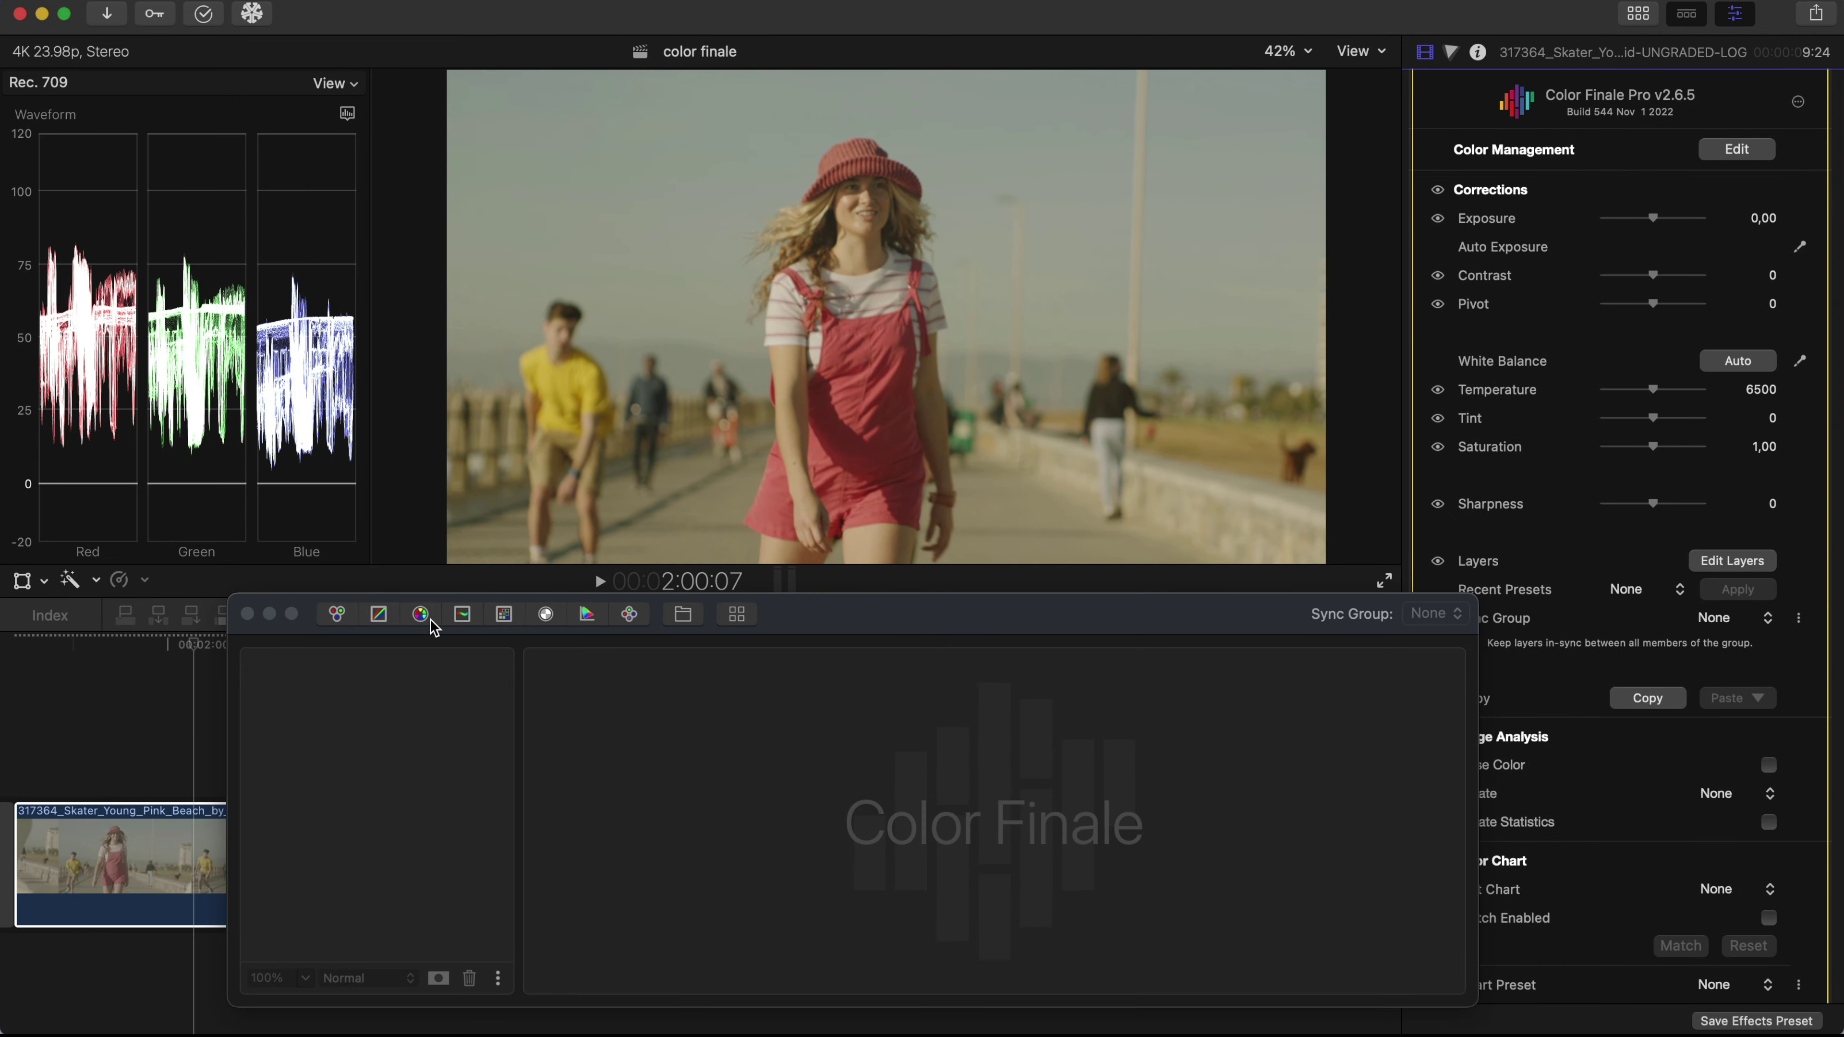
click(420, 613)
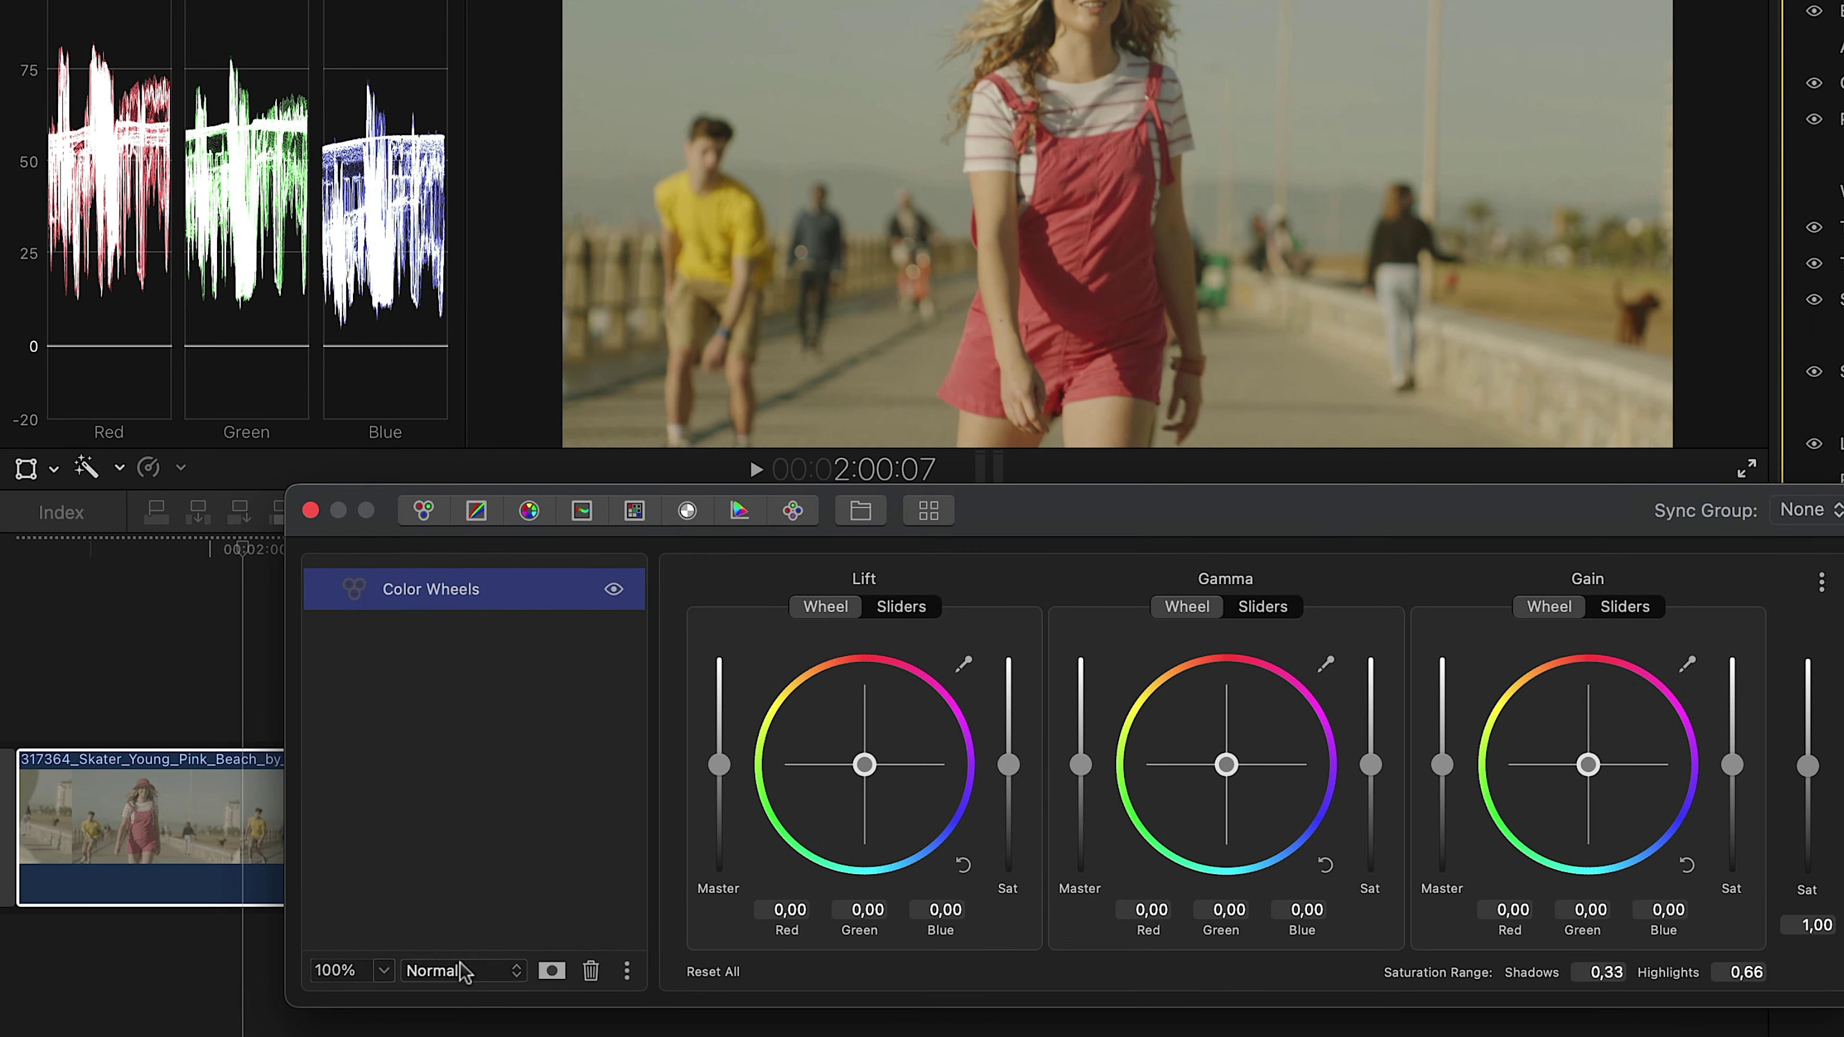
click(460, 971)
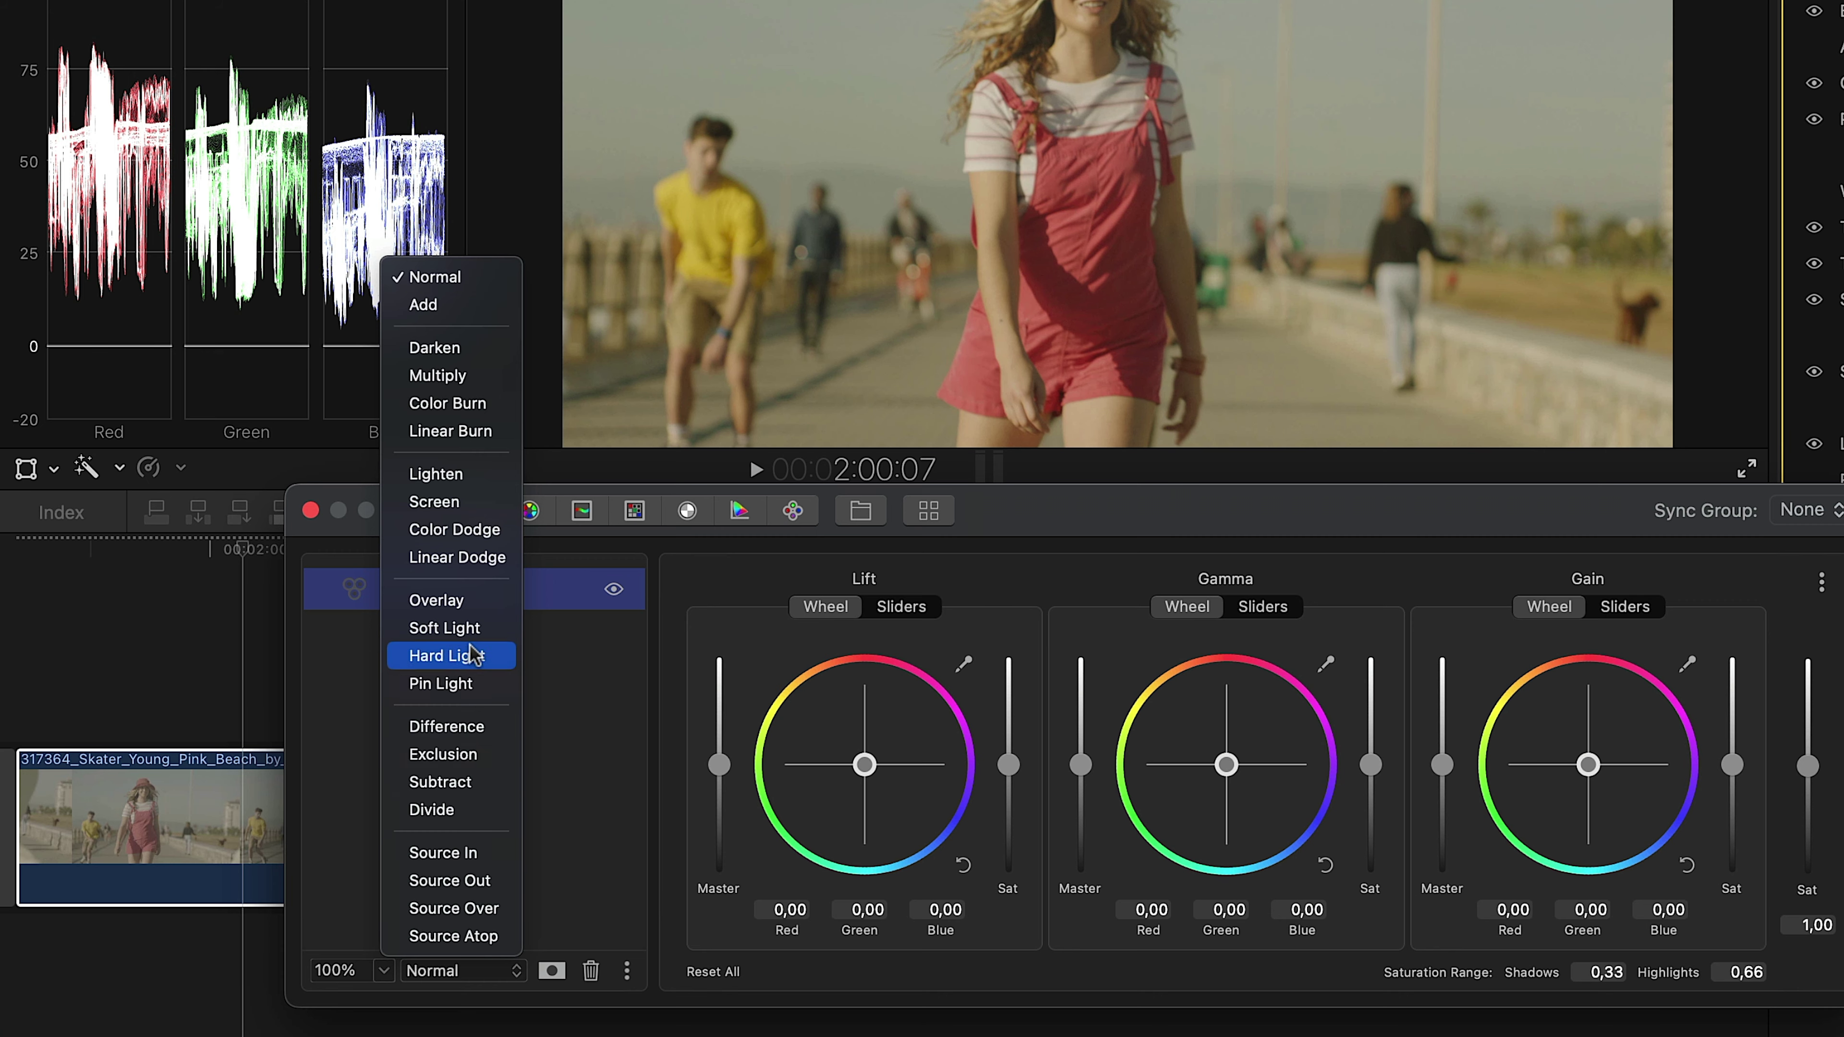
click(454, 627)
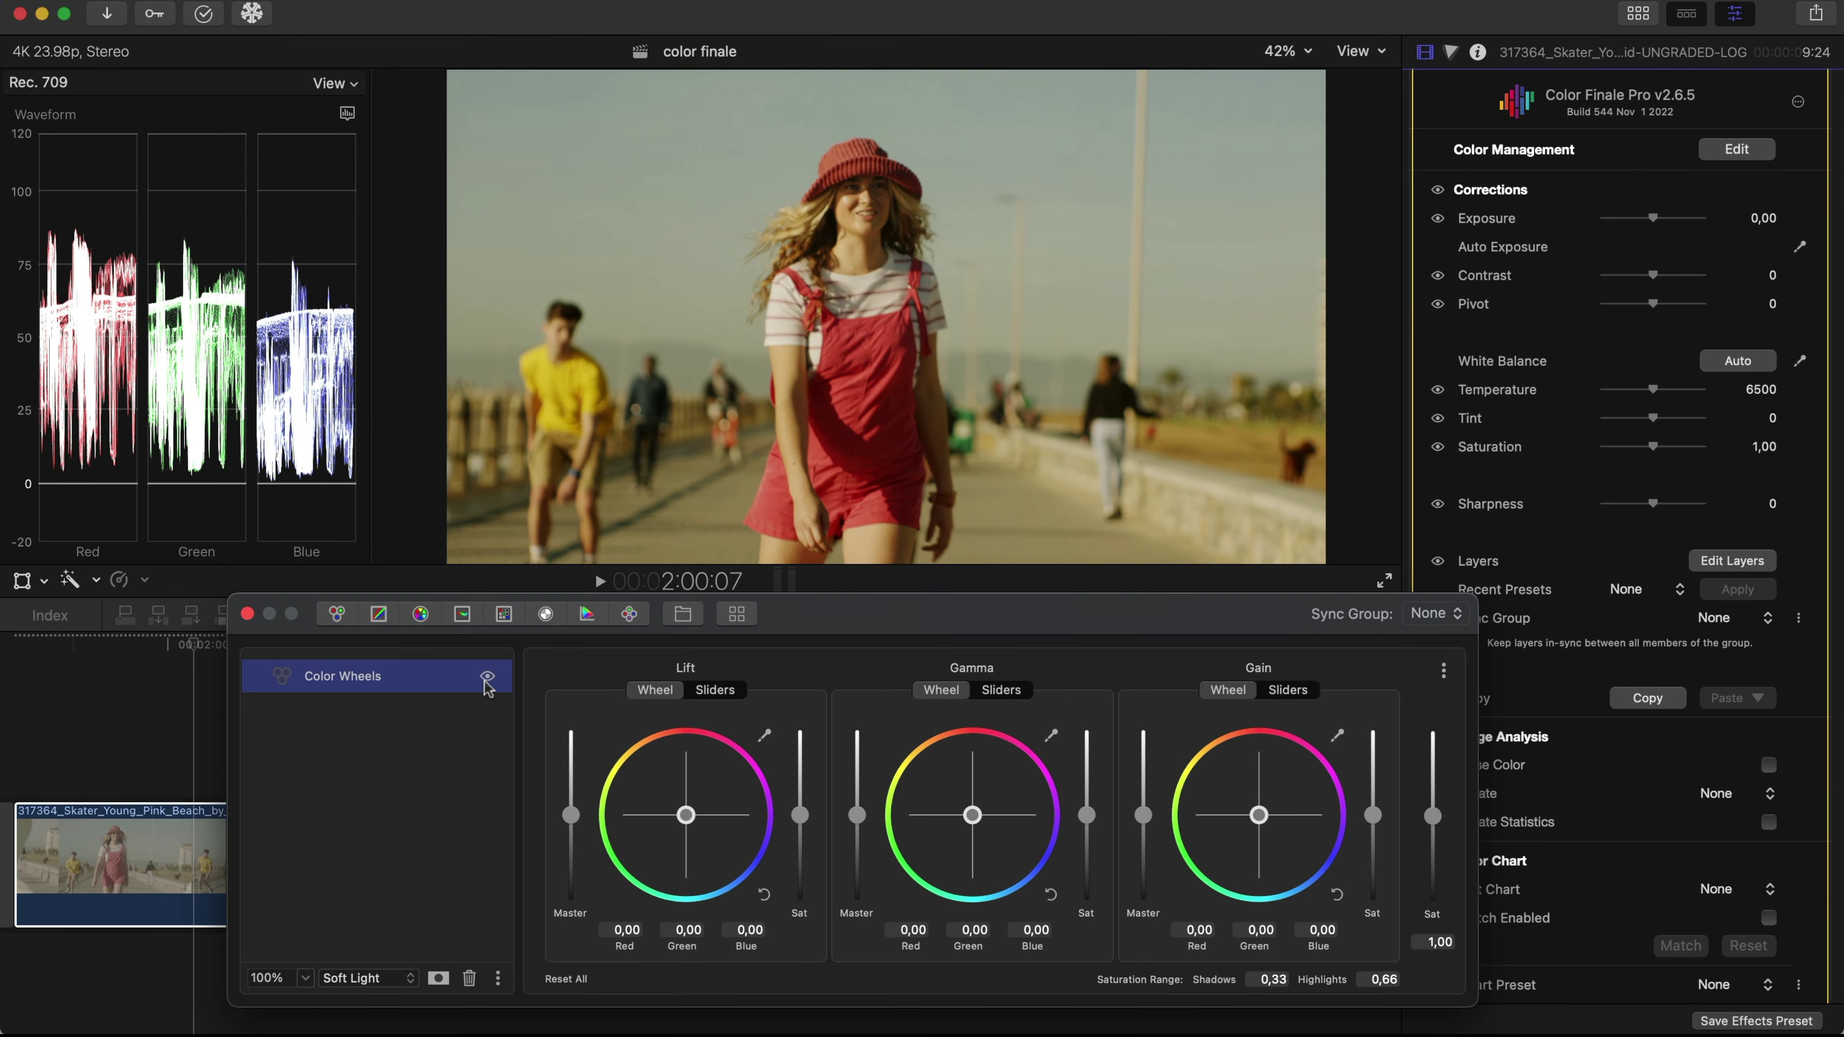
Offset the skater clip's wheels, tinting highlights blue (Gain -0,18/-0,07/0,12), and compare with the grade off
click(488, 677)
click(488, 677)
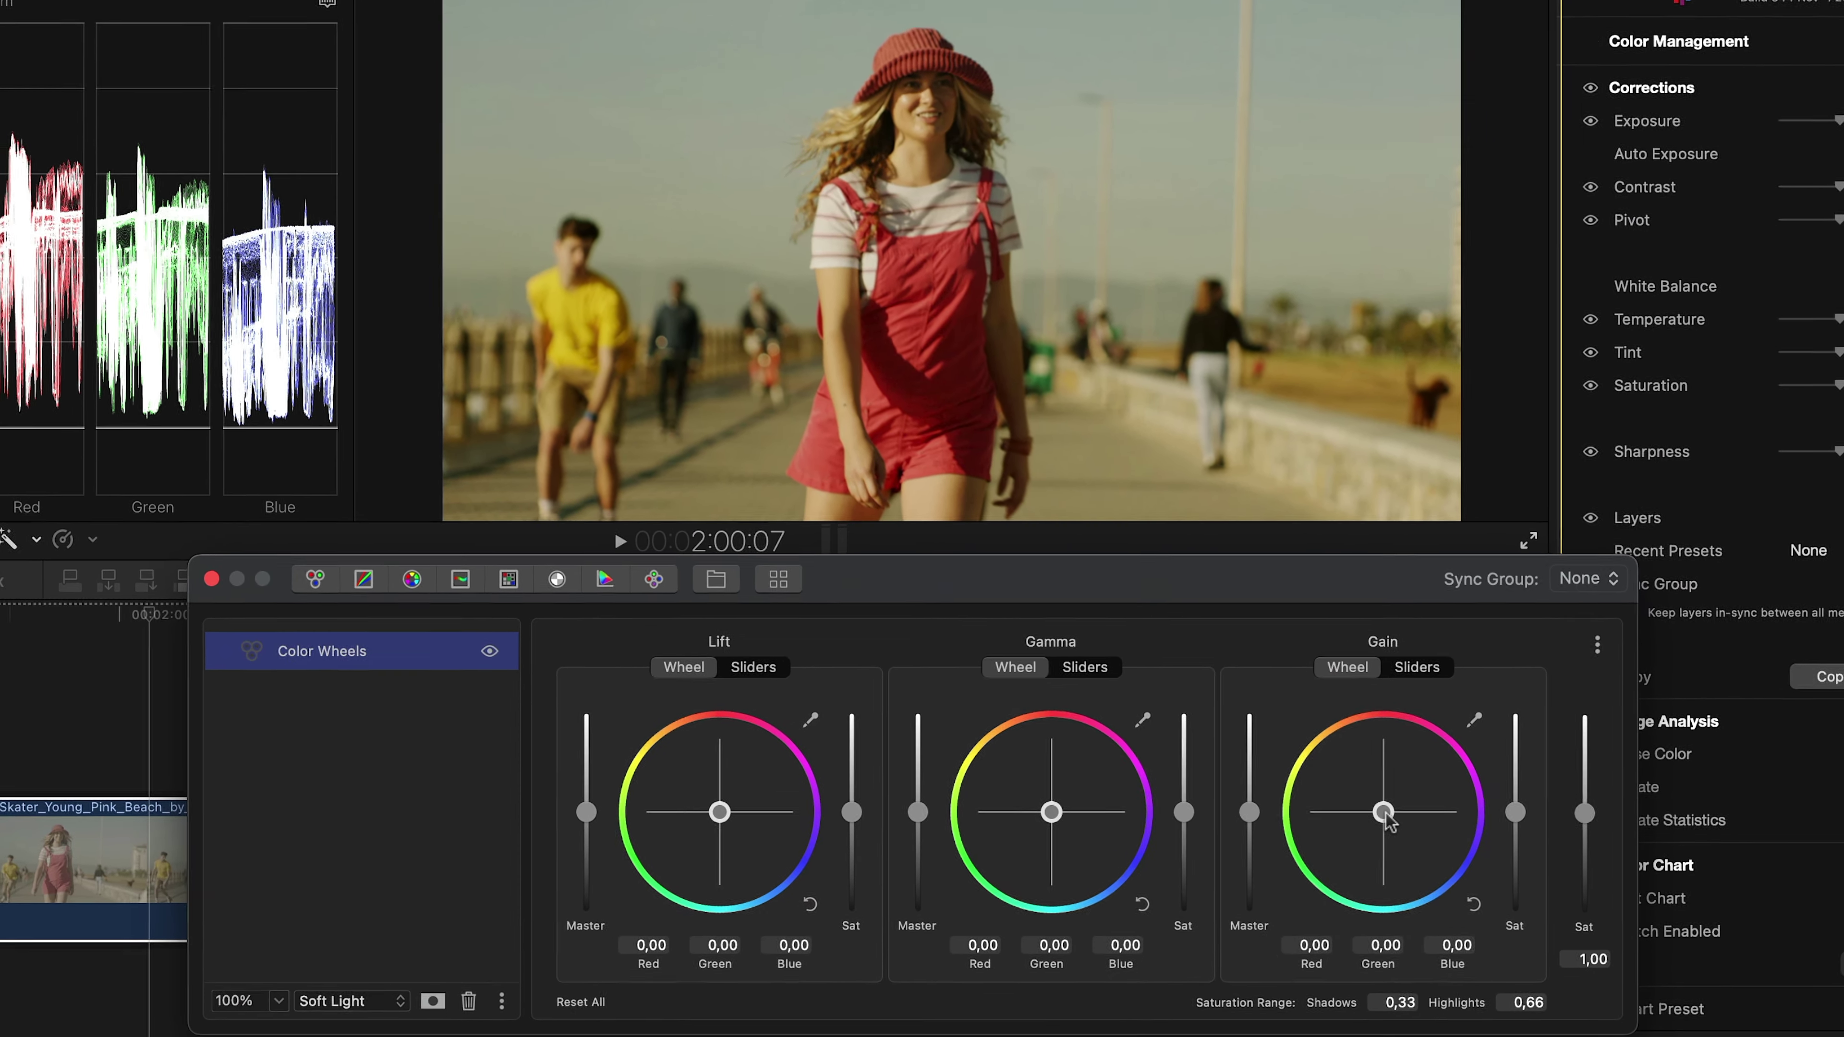
drag(1386, 813, 1409, 848)
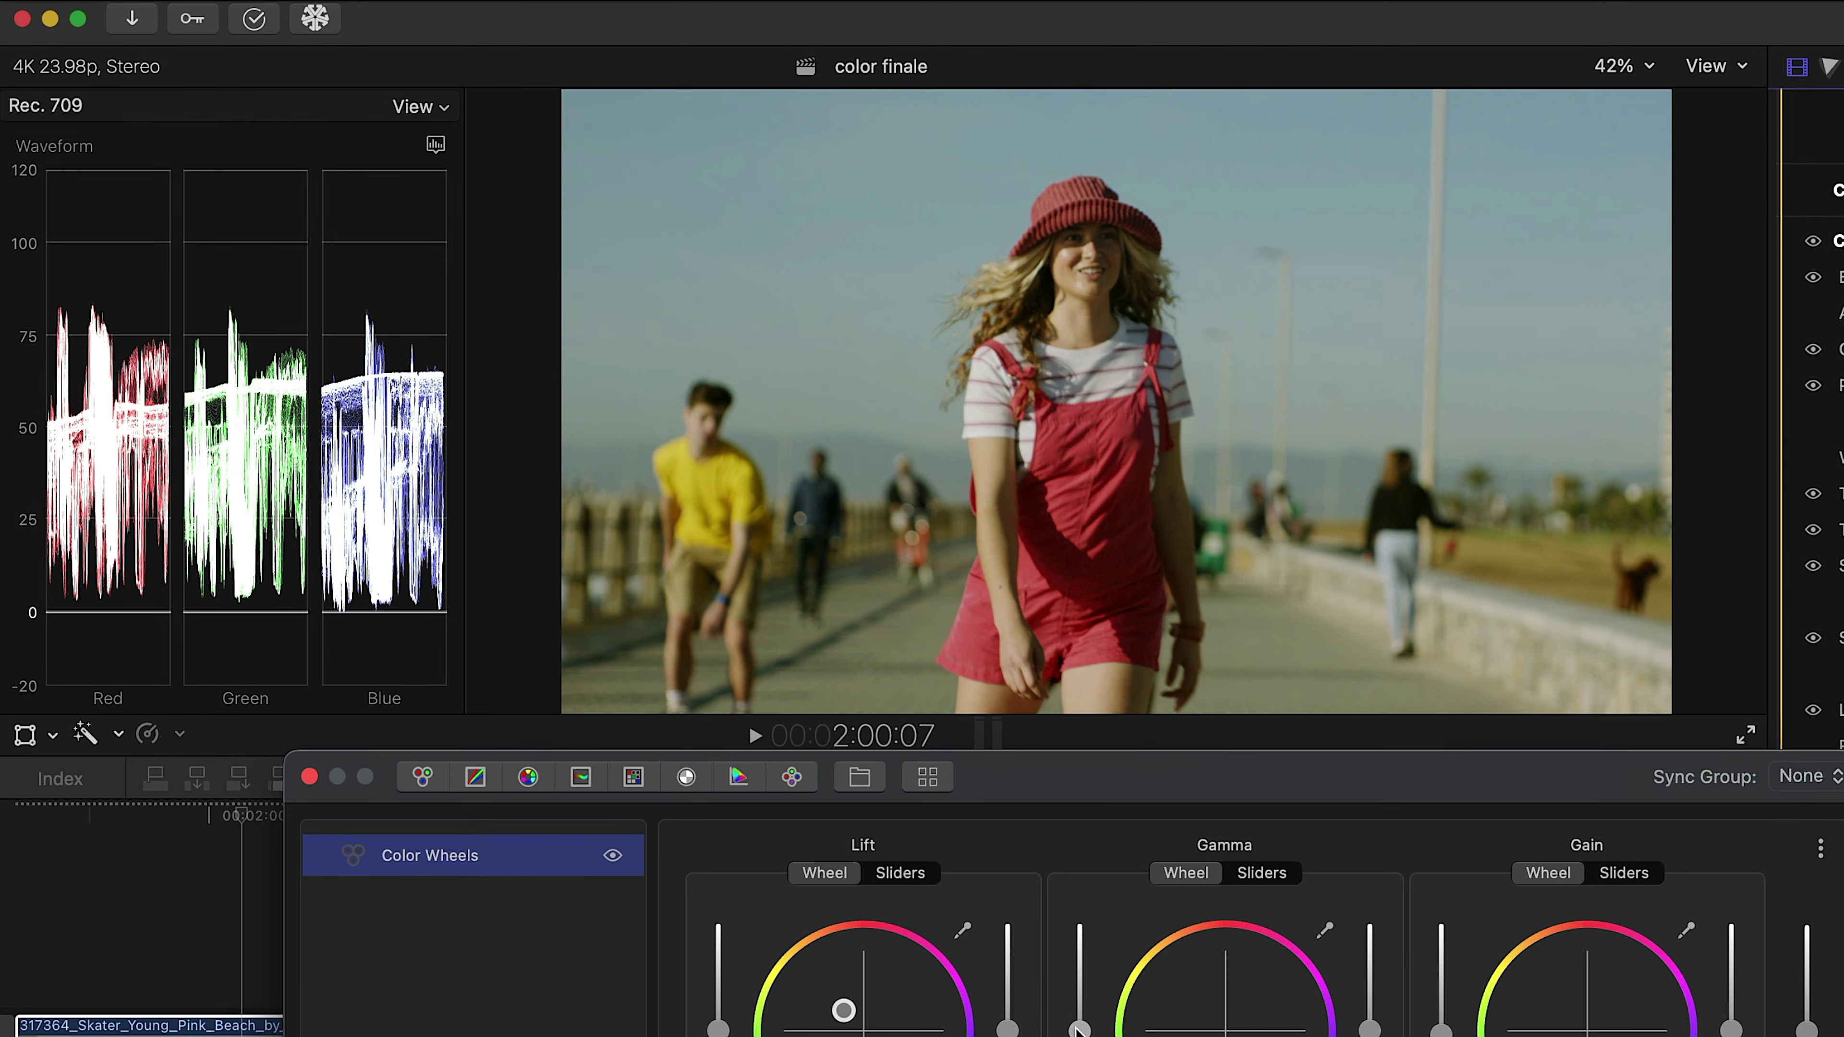
click(612, 855)
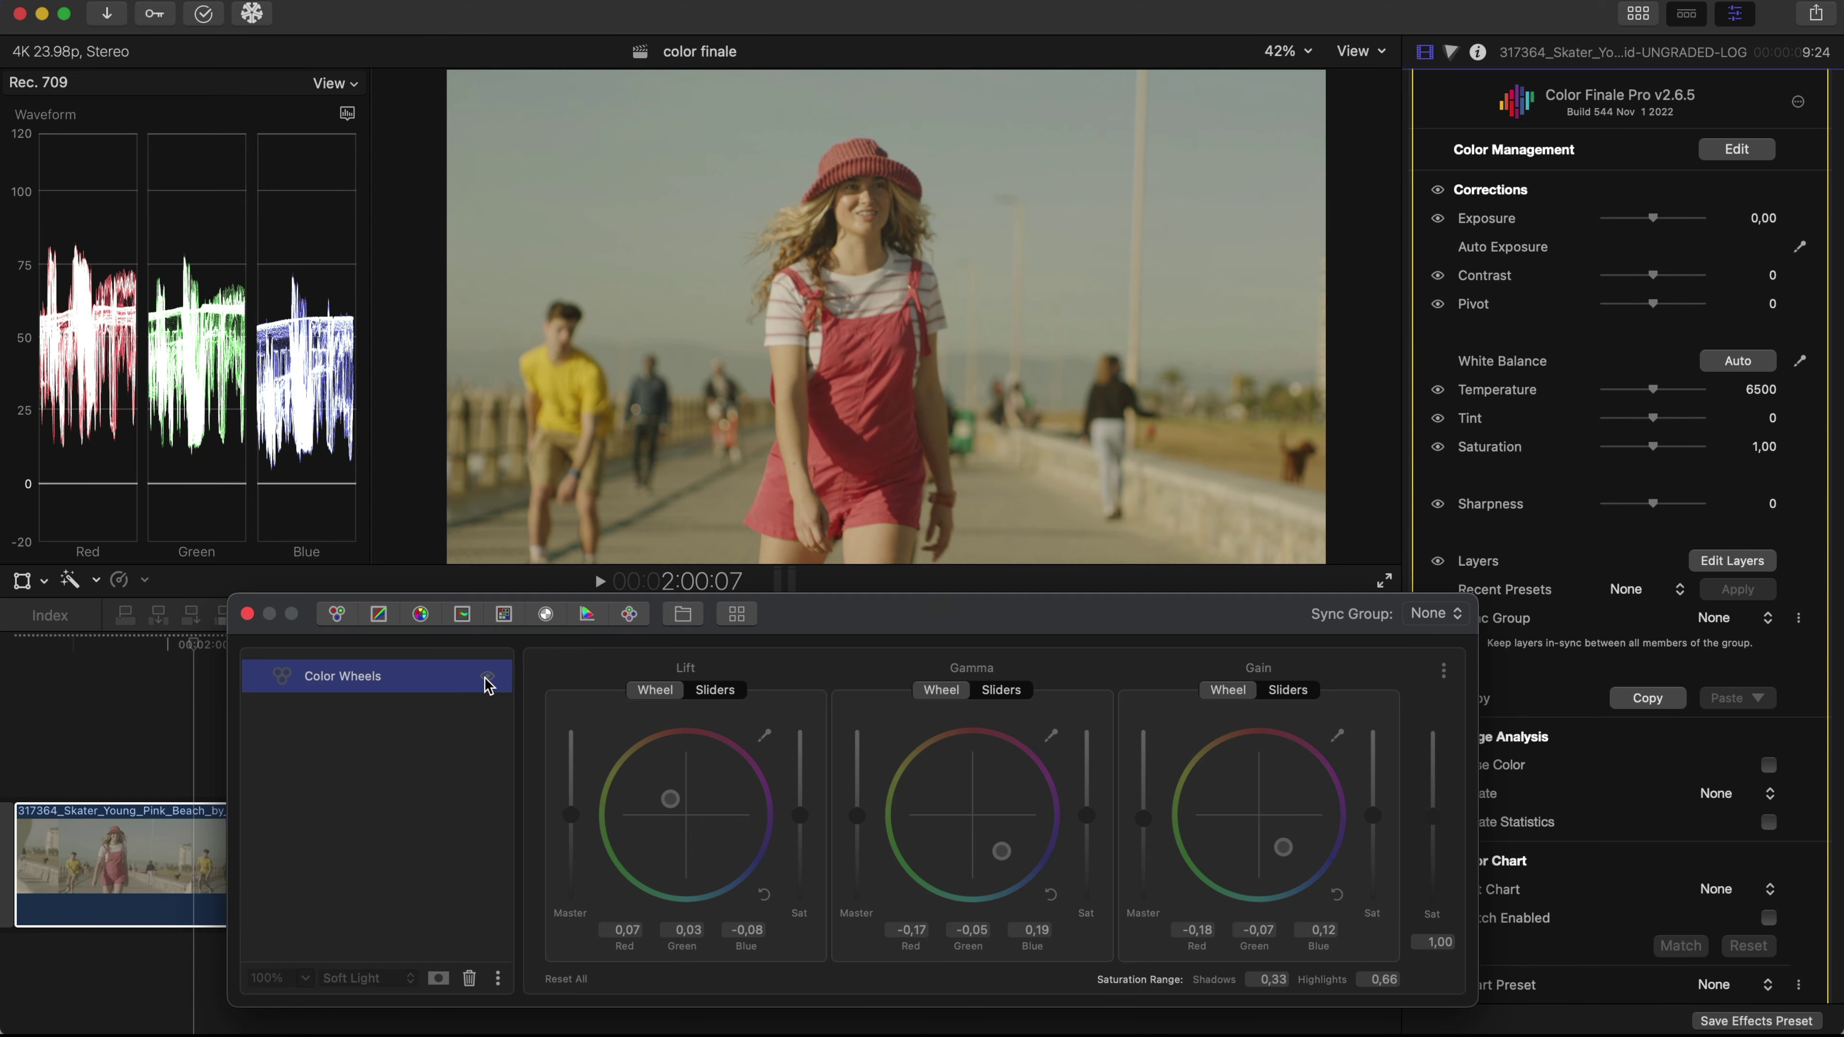
Blend the city aerial clip's Color Wheels layer in Soft Light and compare it with the grade hidden
click(383, 983)
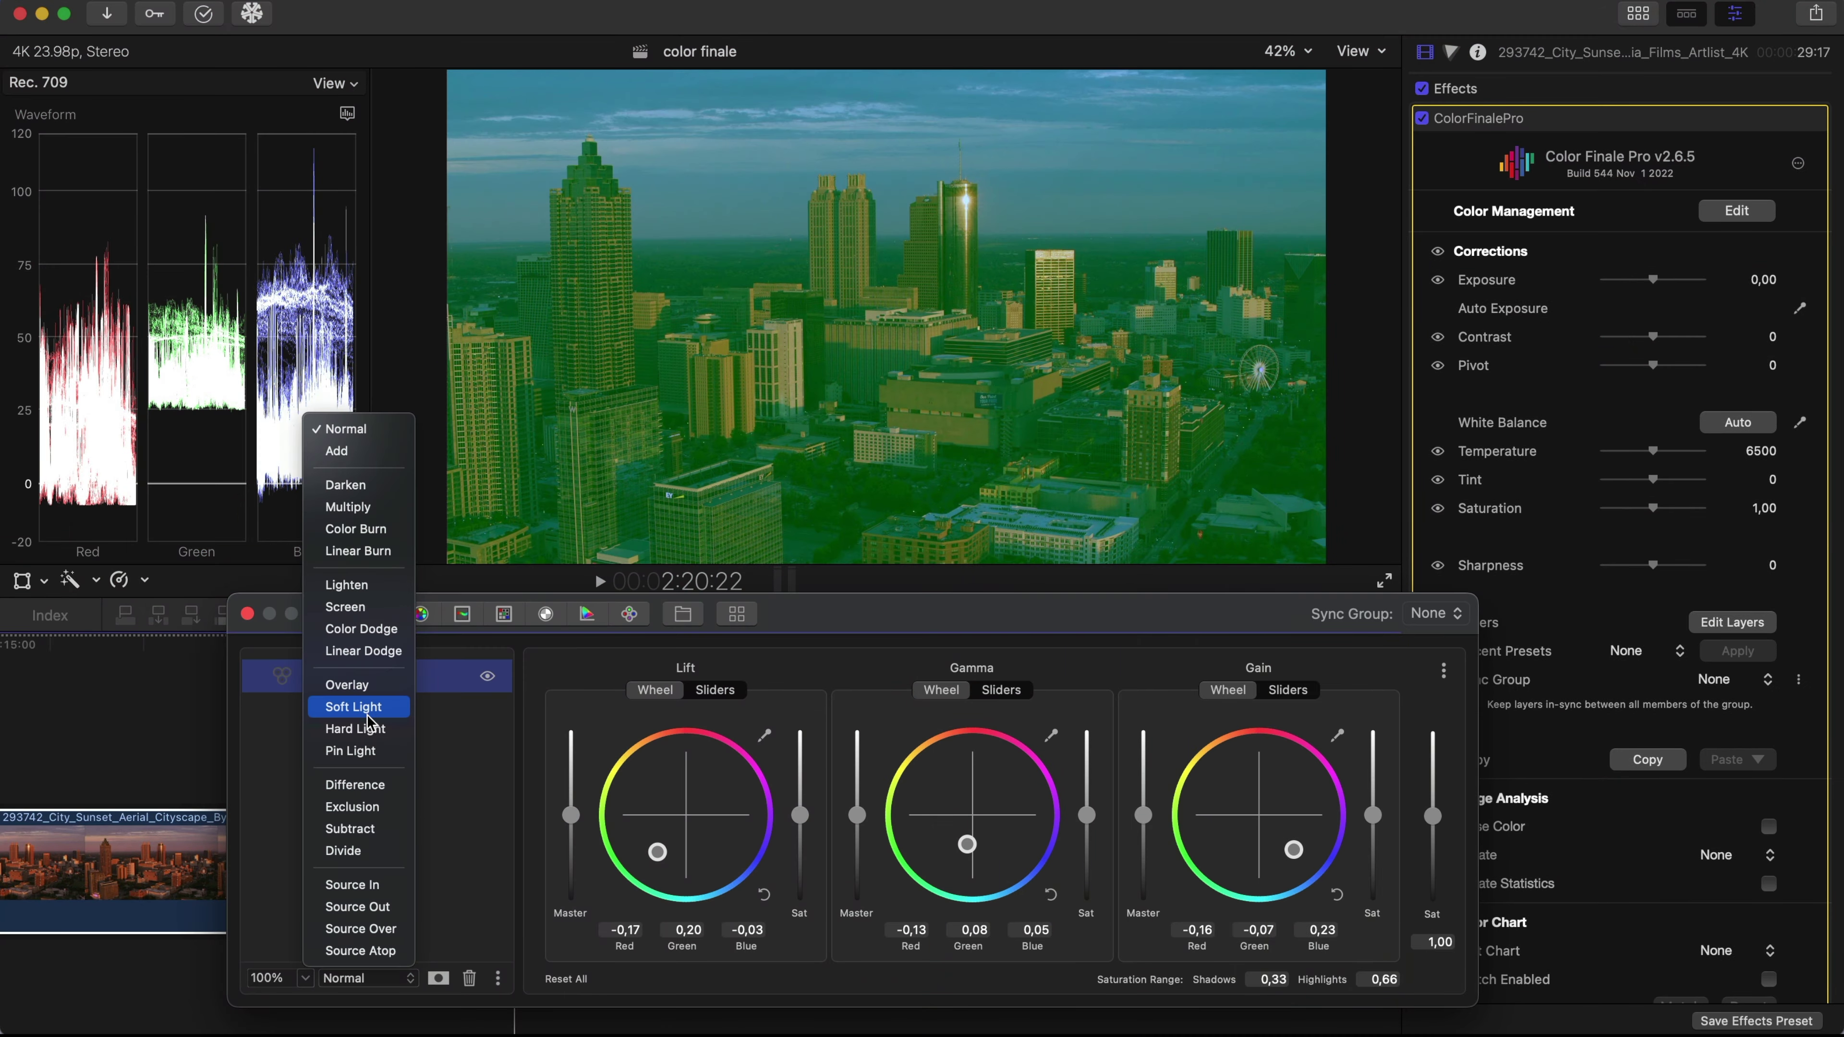
click(354, 706)
click(487, 679)
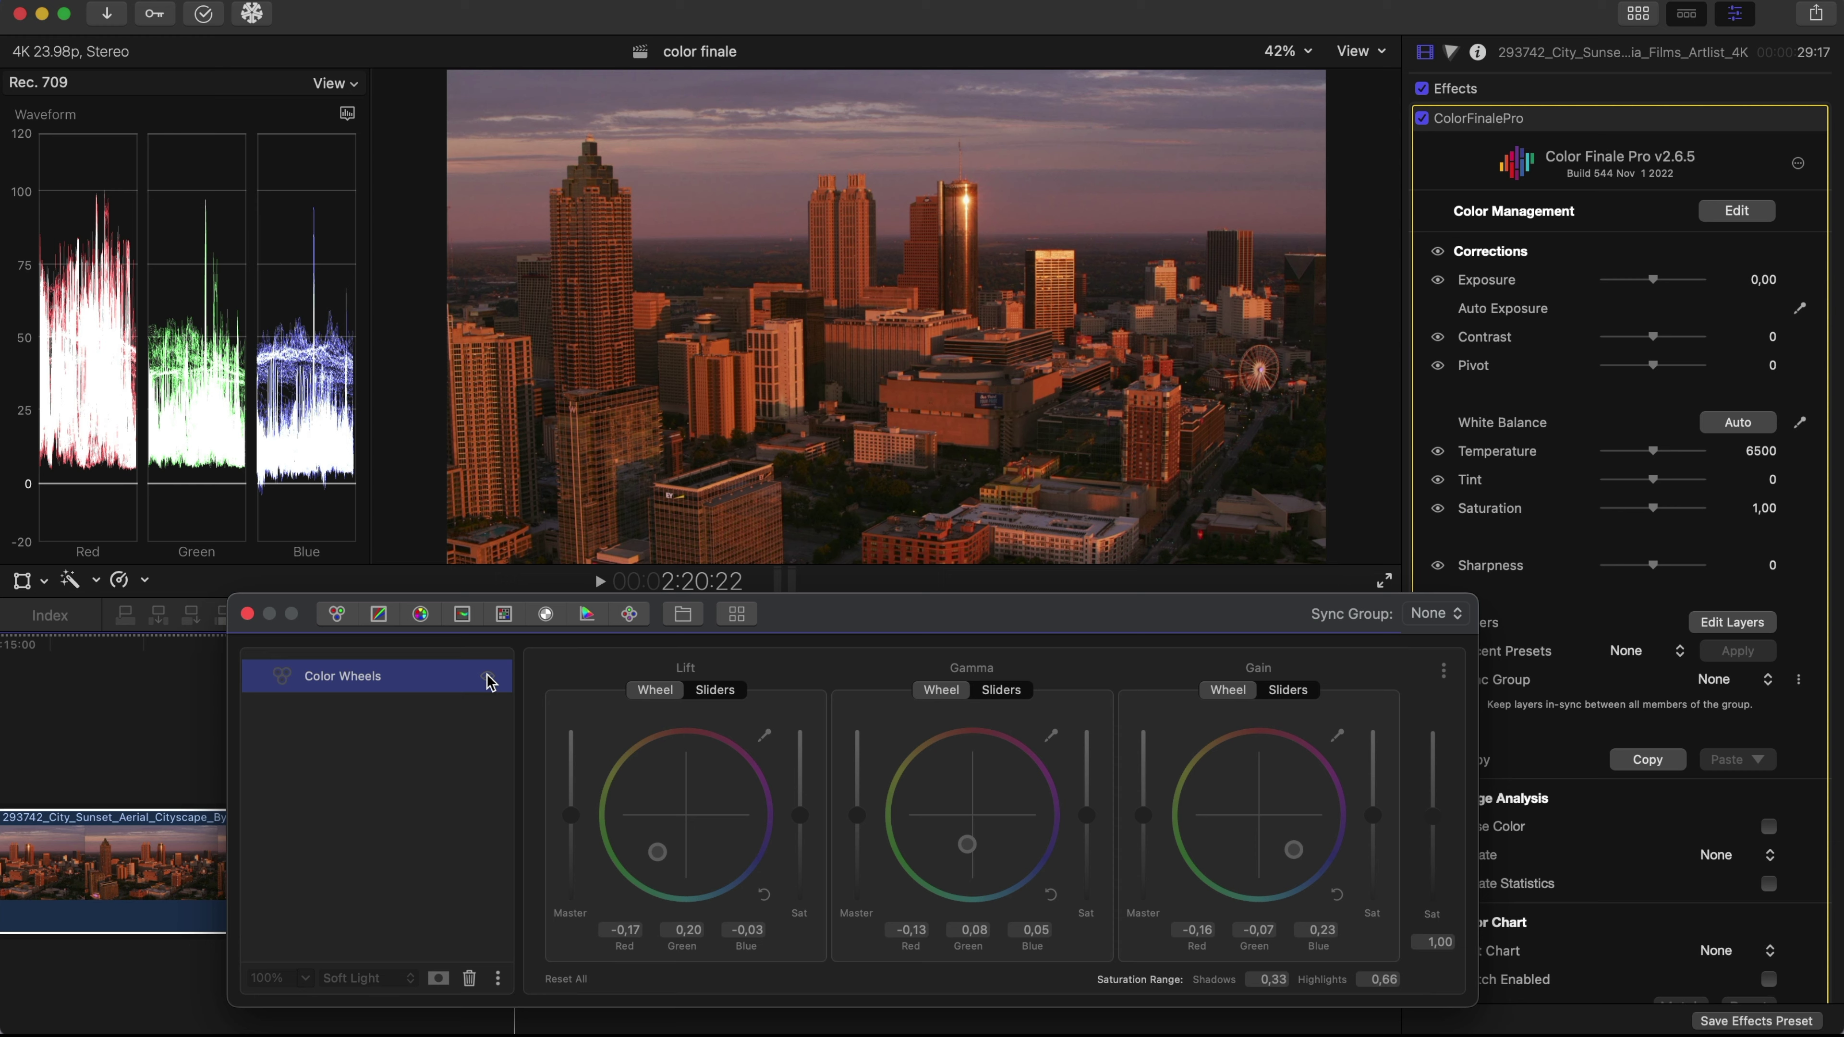
click(487, 679)
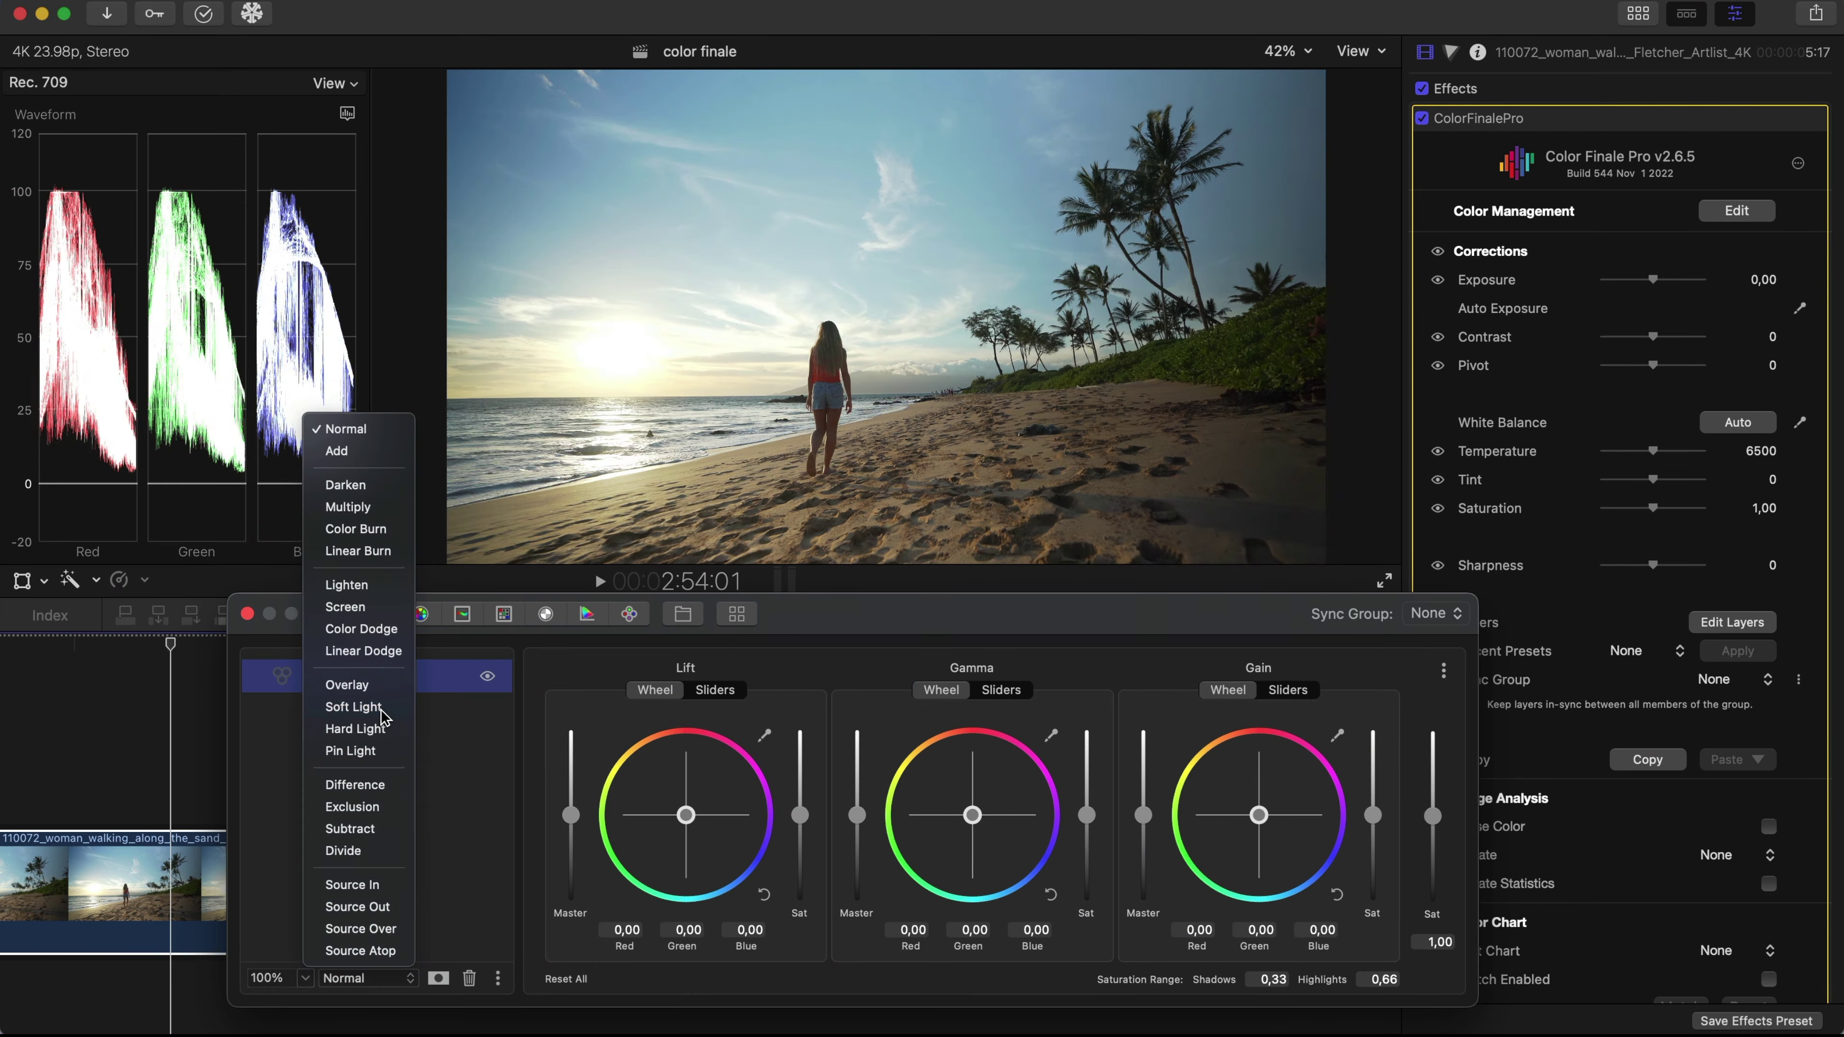
Set the beach clip's wheels to Soft Light and add a Curves layer with a darkened Master curve
click(380, 708)
click(378, 615)
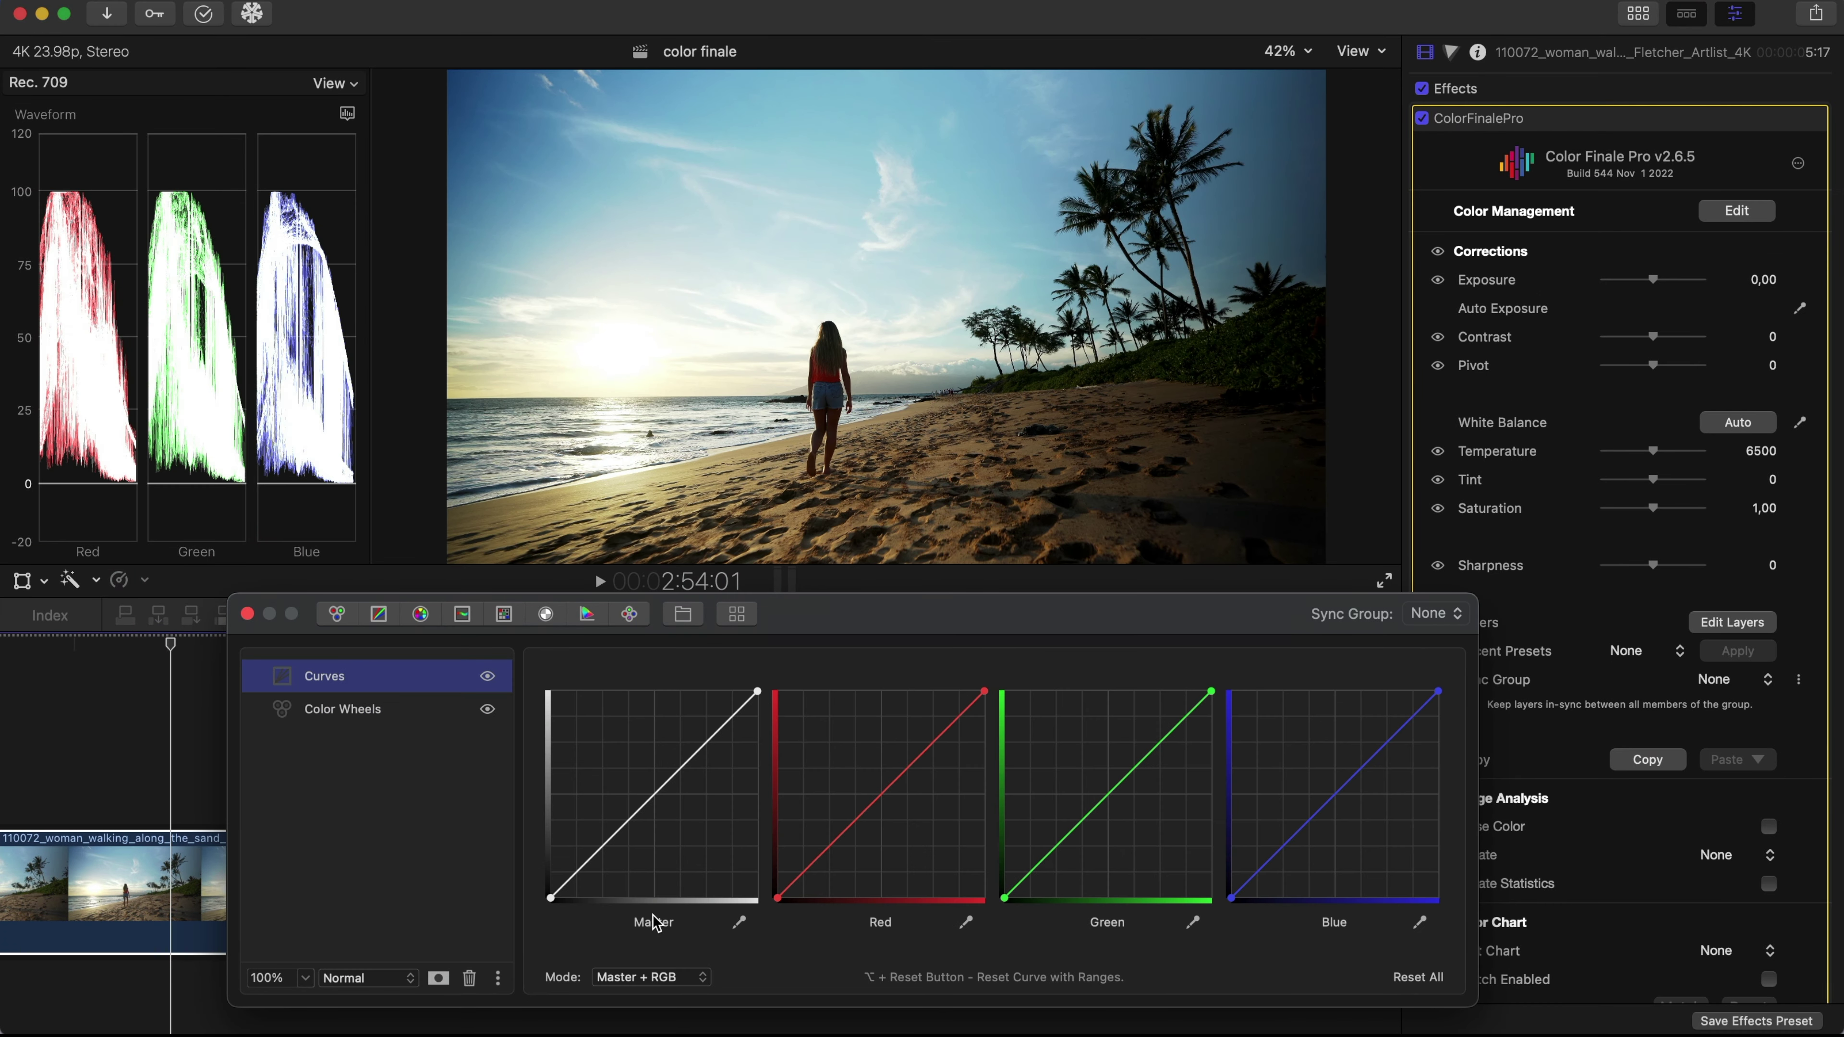
drag(656, 793, 719, 758)
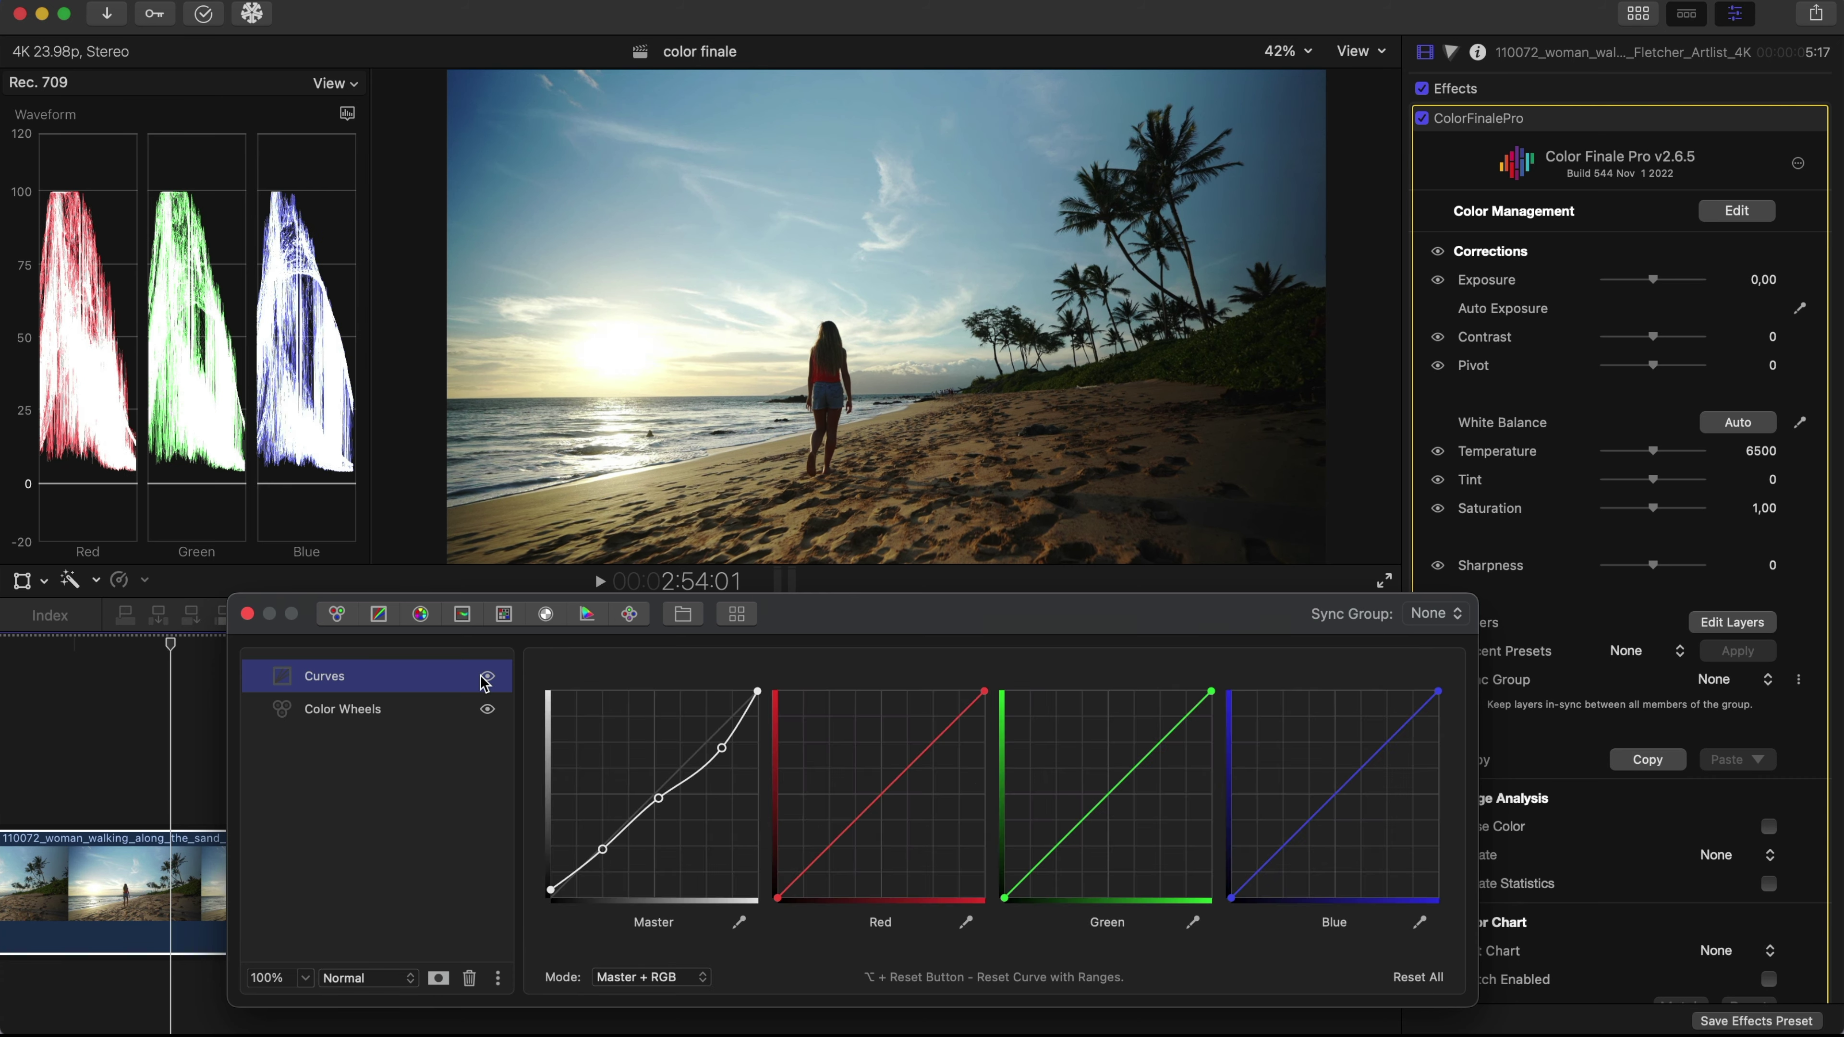
Warm the beach clip's highlights toward orange (Gain 0,34/0,01/-0,35) and lift the midtones slightly
click(441, 711)
drag(1268, 816, 1200, 703)
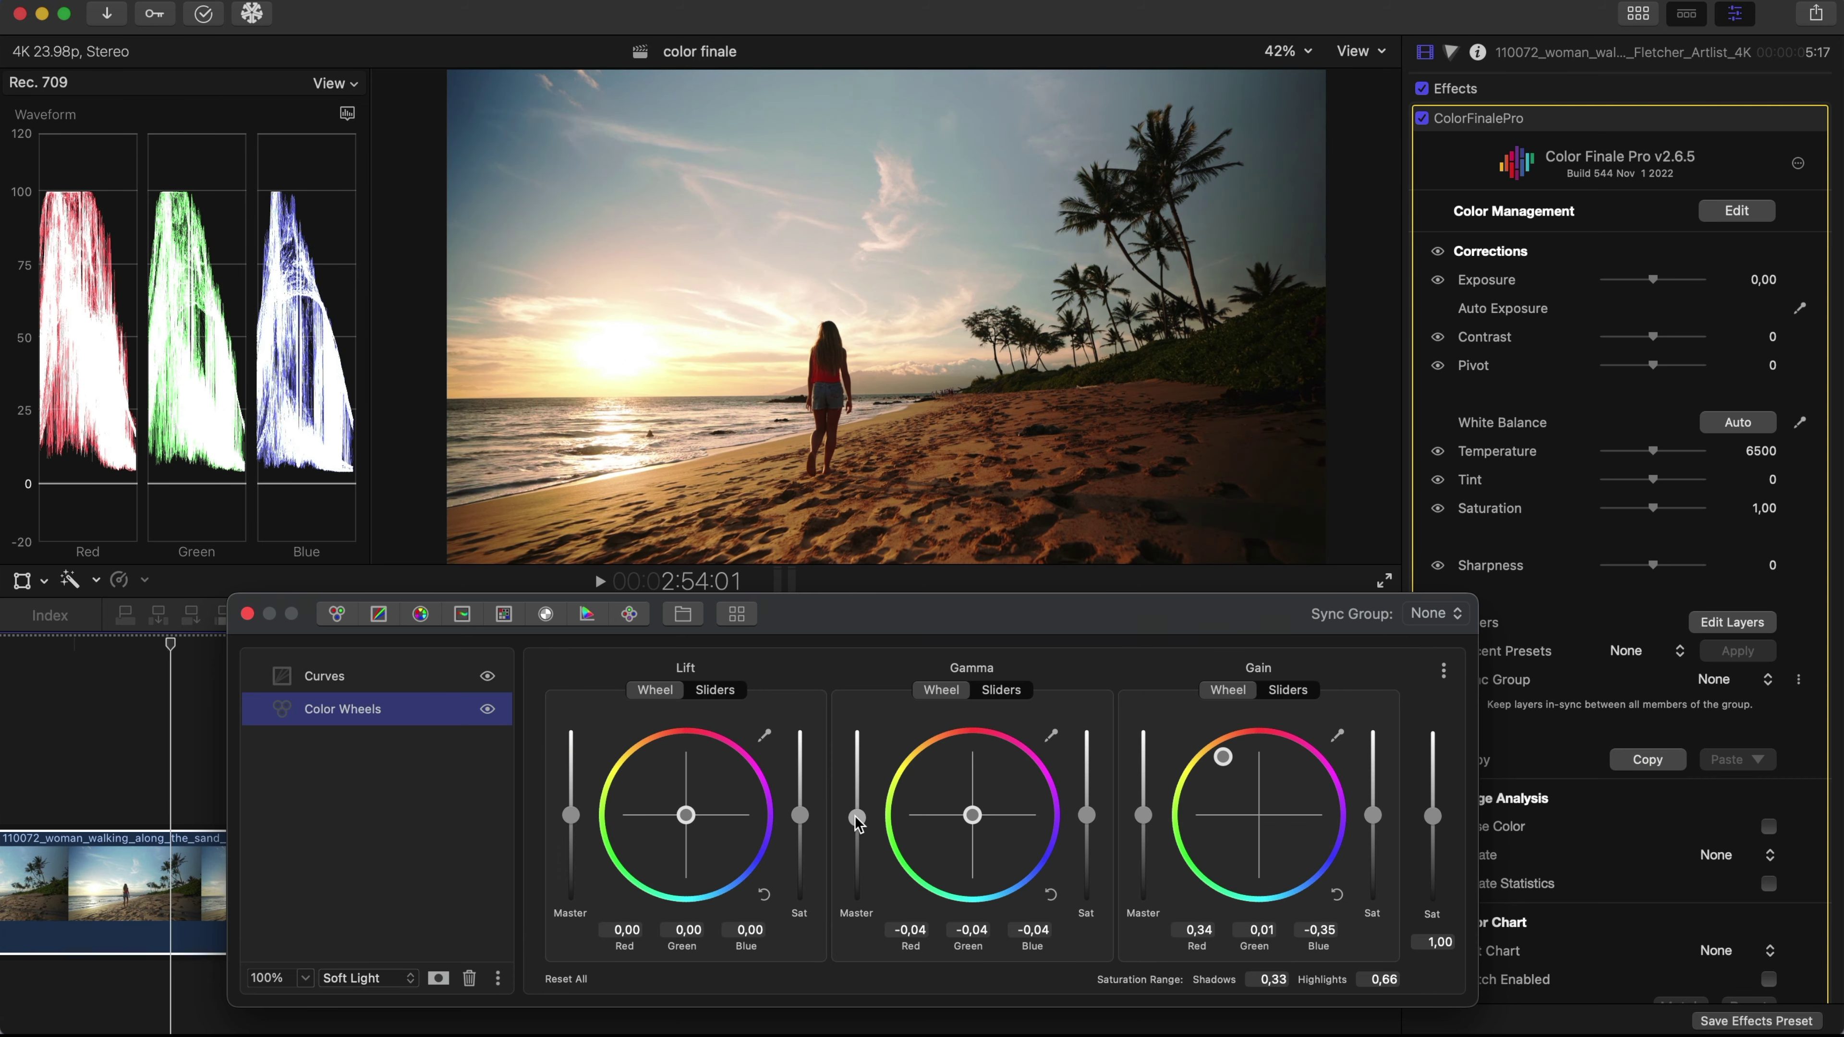
drag(857, 820, 857, 819)
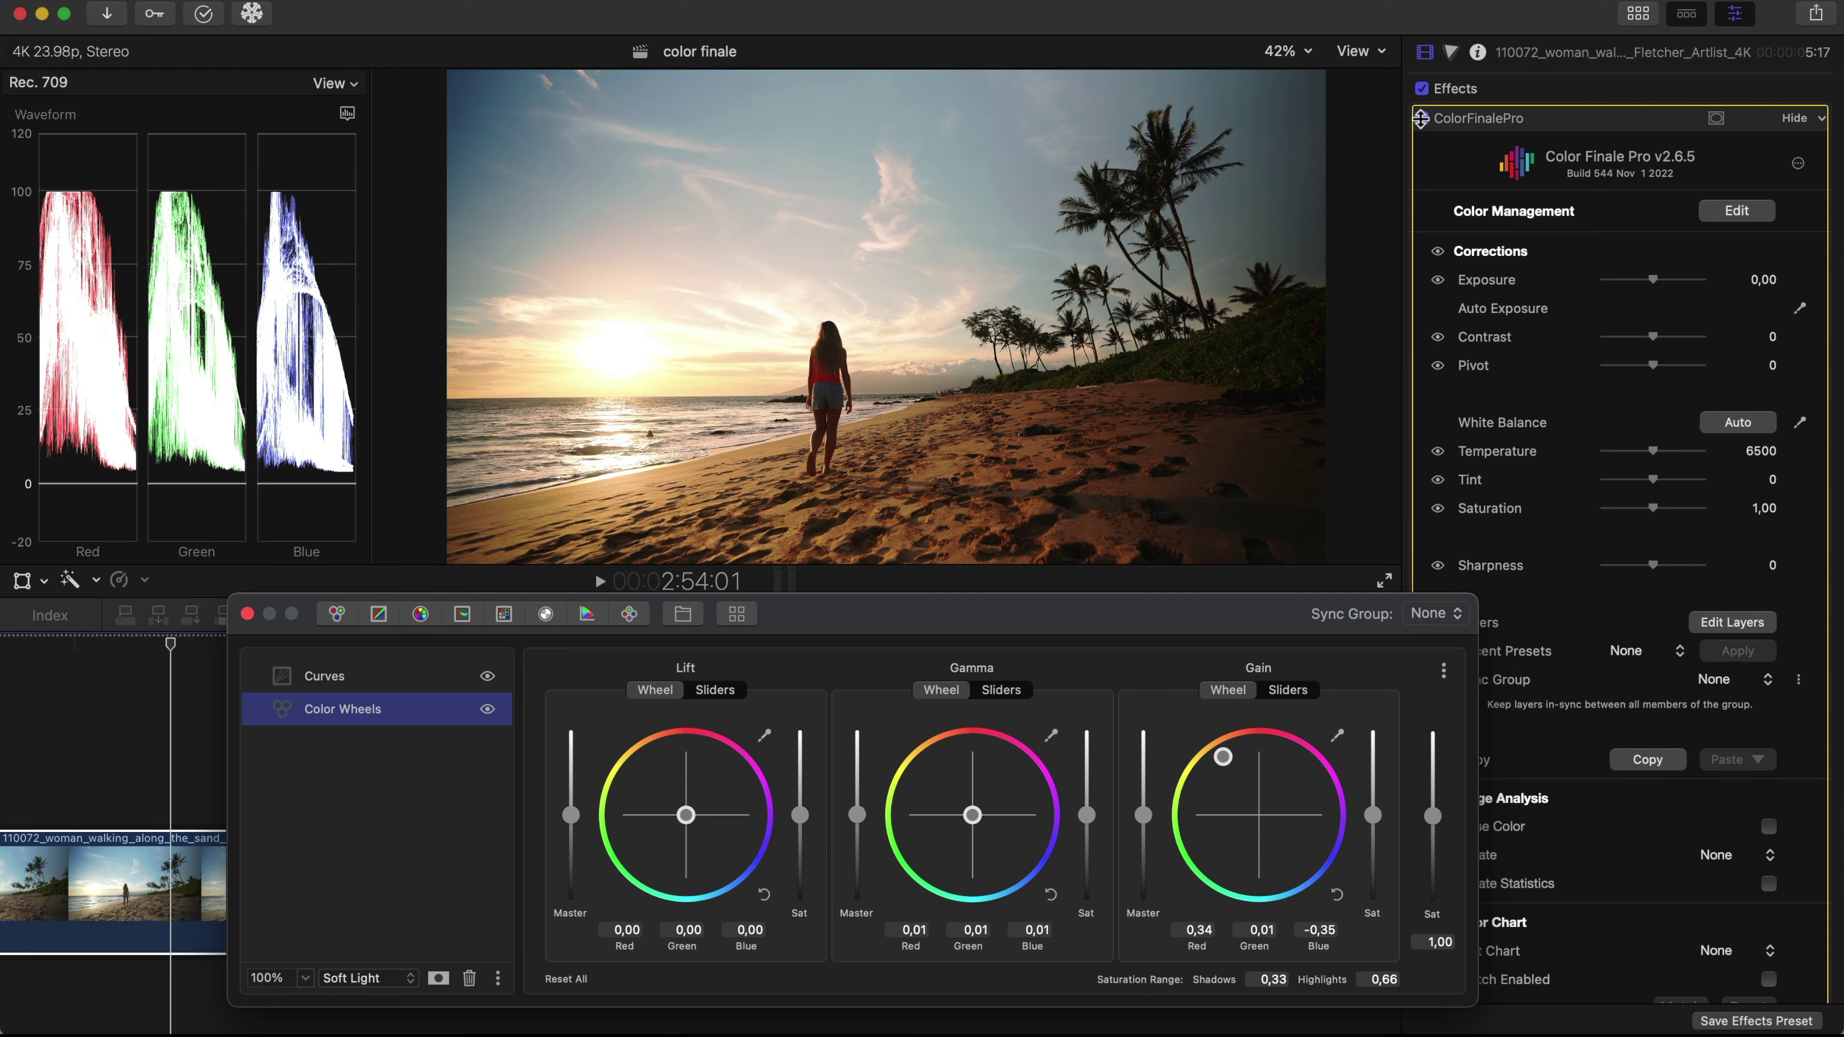